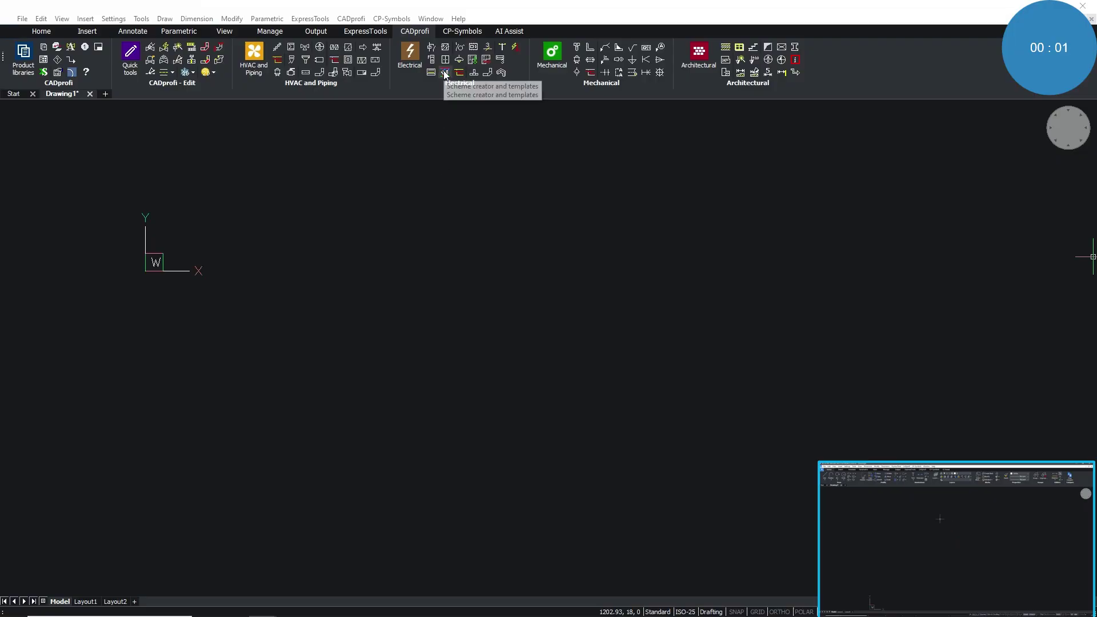
Step: Open the scheme creator at its Design data – general settings page
click(445, 75)
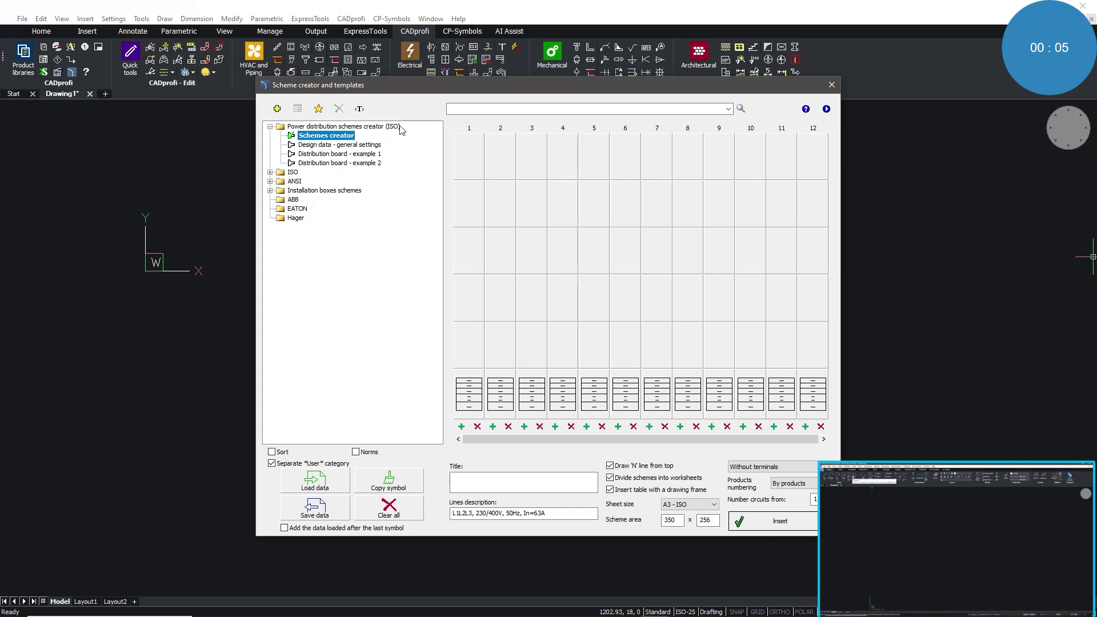
click(377, 145)
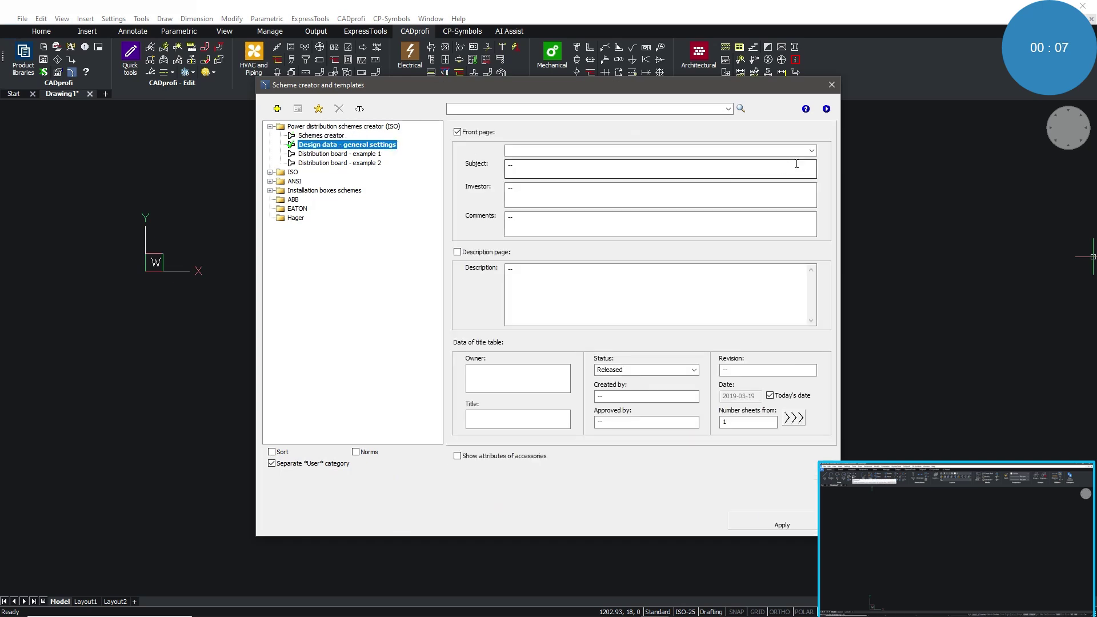
Step: Set subject TECHNICAL DOCUMENTATION, investor and owner CADprofi, and title Housing board project
click(811, 151)
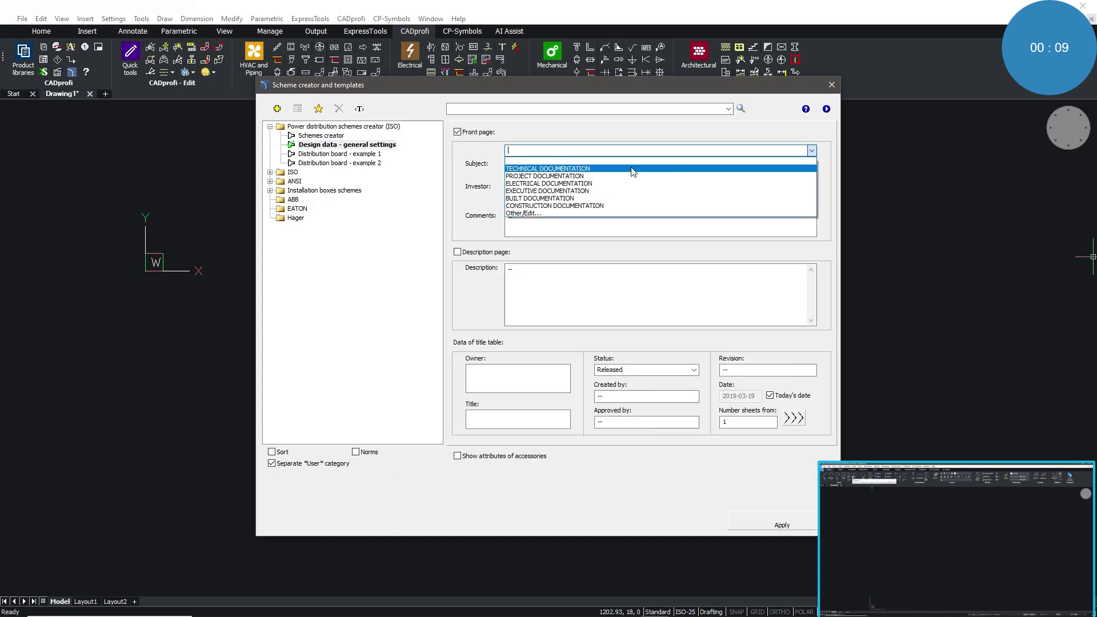
click(635, 169)
key(Tab)
text(C)
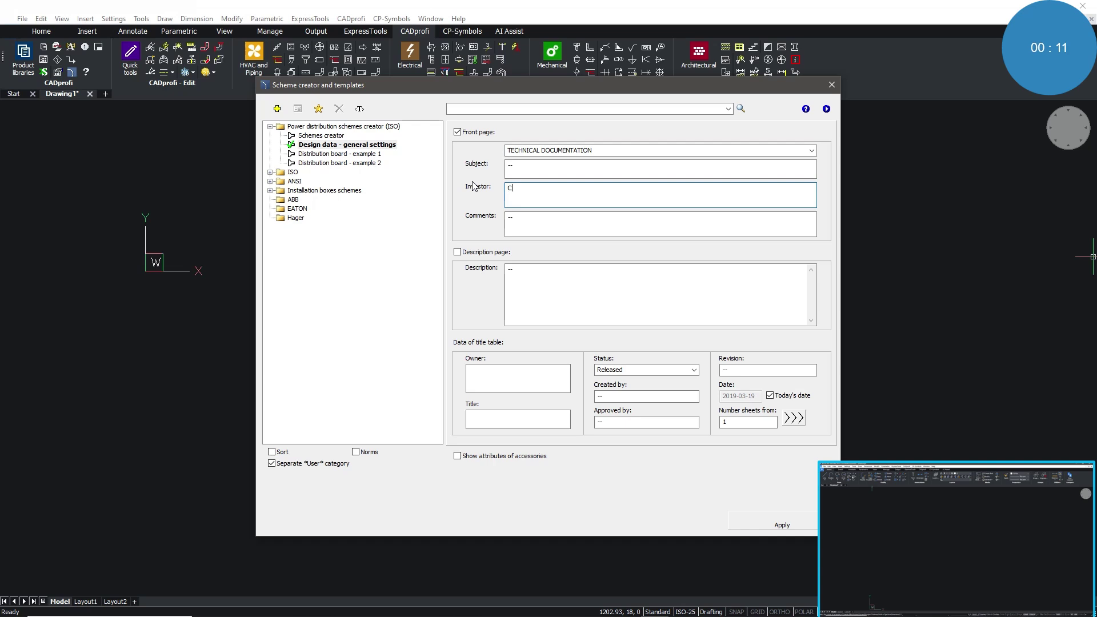
text(ADprofi)
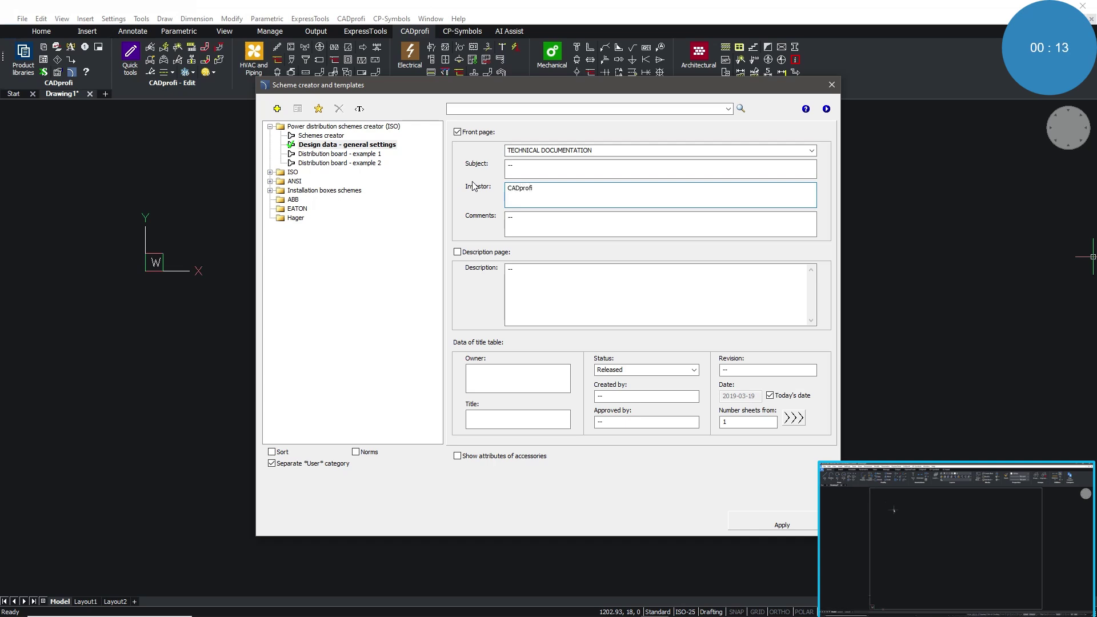
click(480, 371)
text(ofi)
click(472, 425)
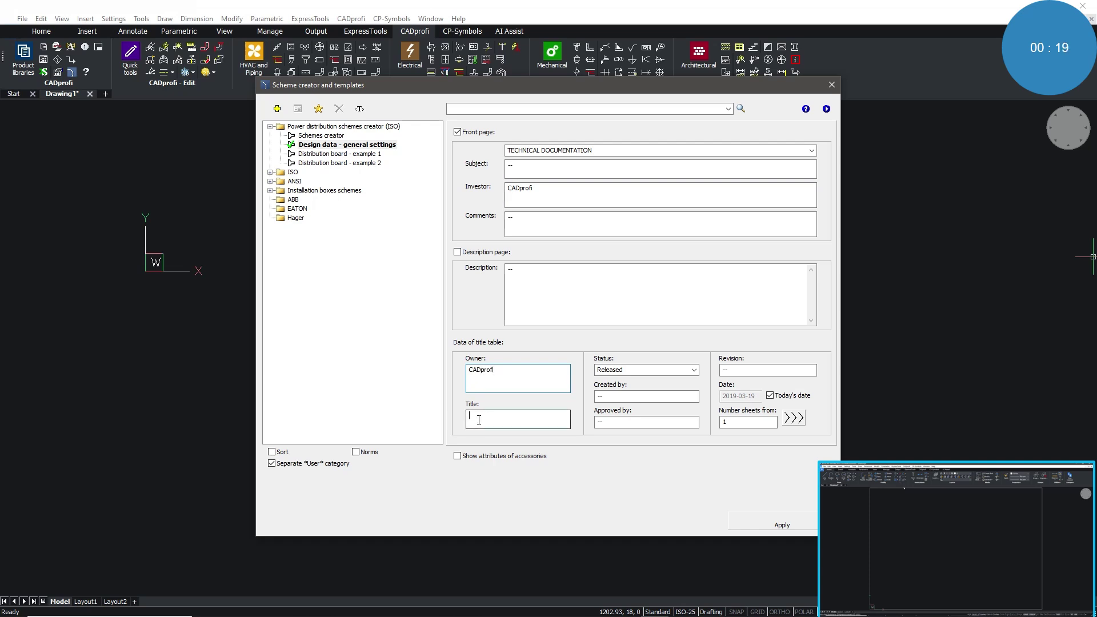
text(Hoe)
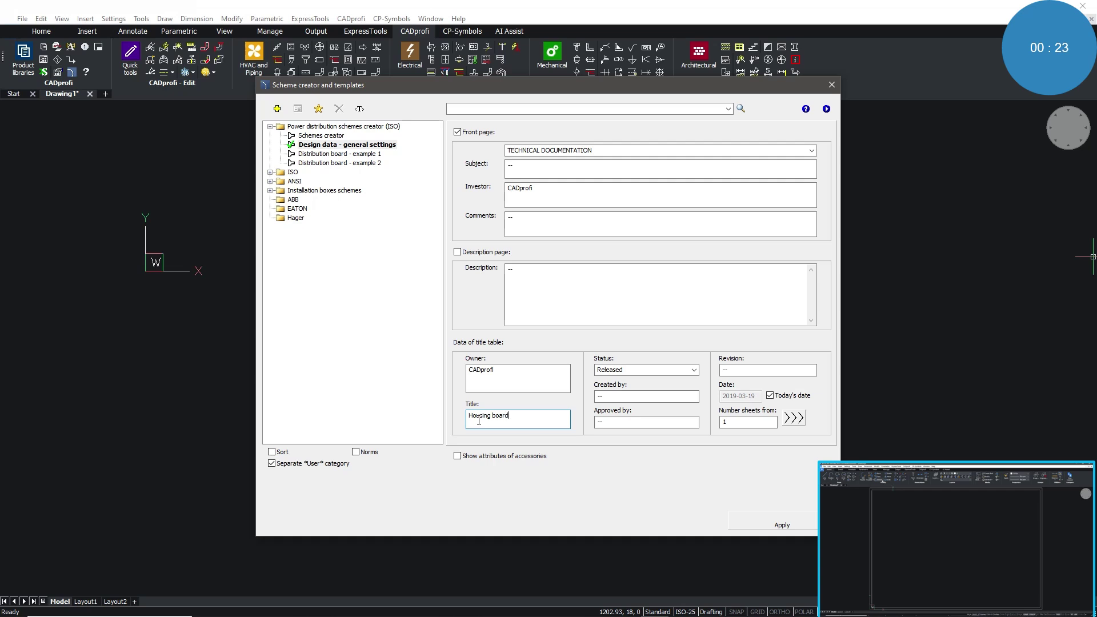
text(project)
Step: Set status In preparation, enter the author's name and revision 2.0, and apply
click(695, 370)
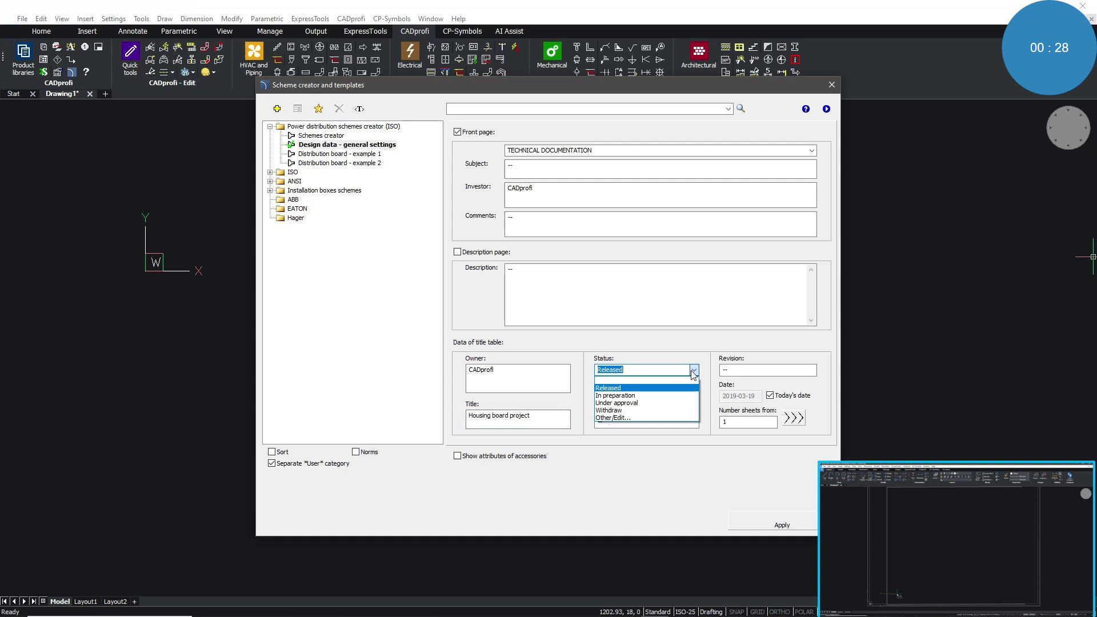
click(632, 395)
key(Tab)
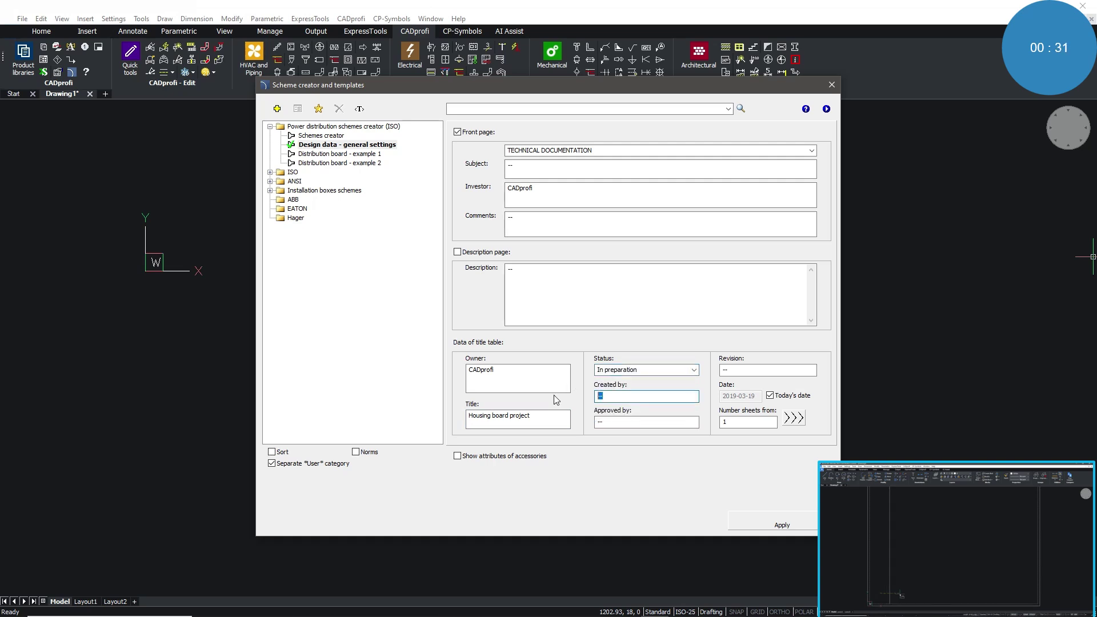
text(Karol)
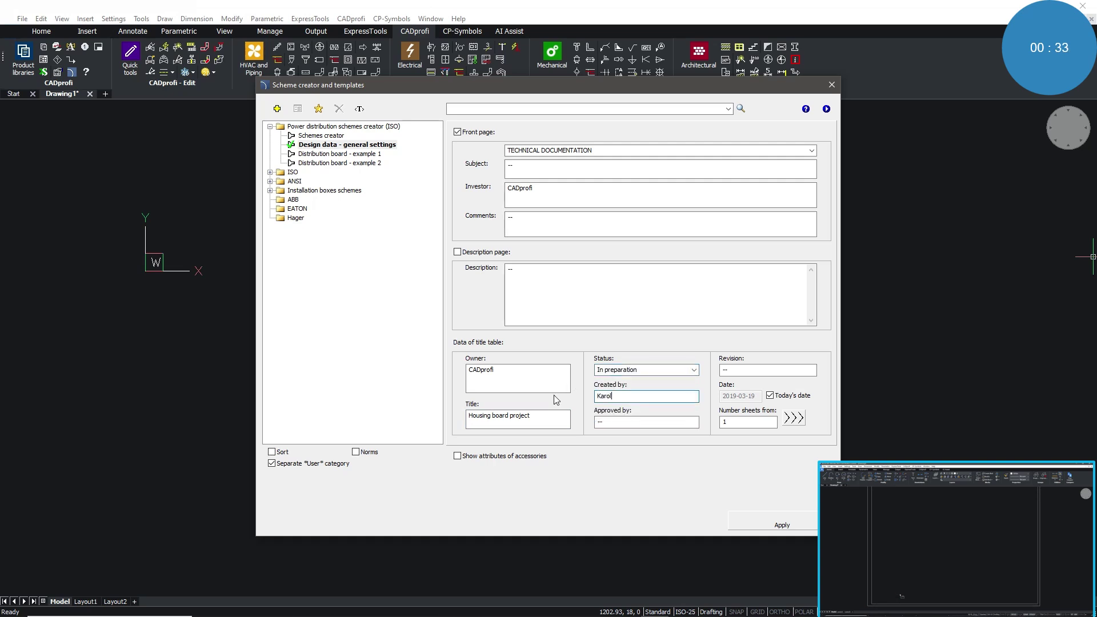
click(722, 370)
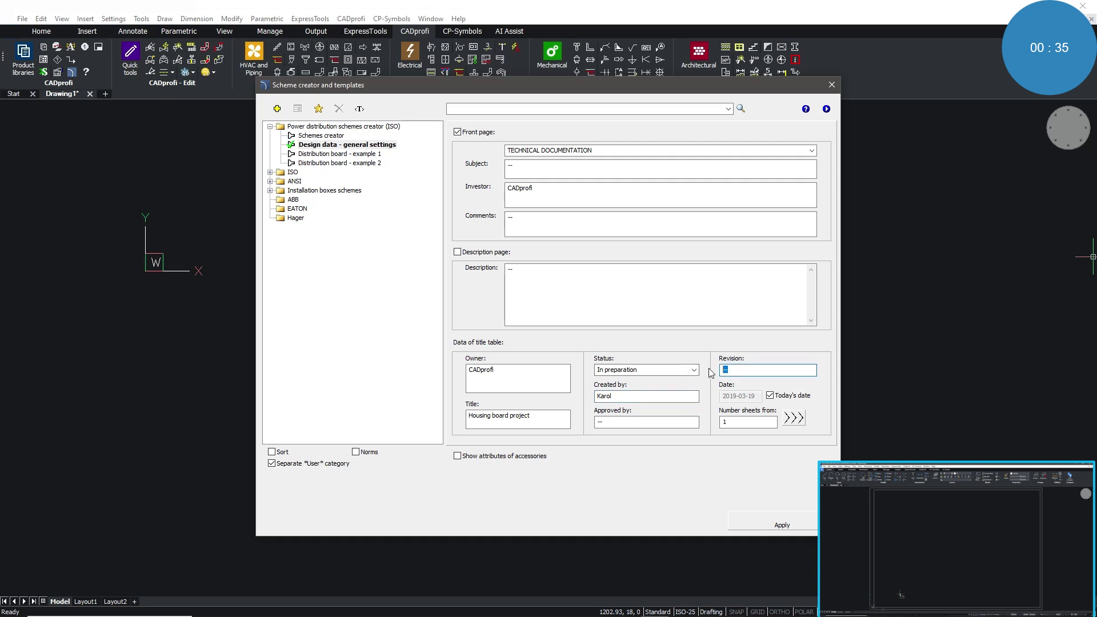
text(2.0)
click(779, 523)
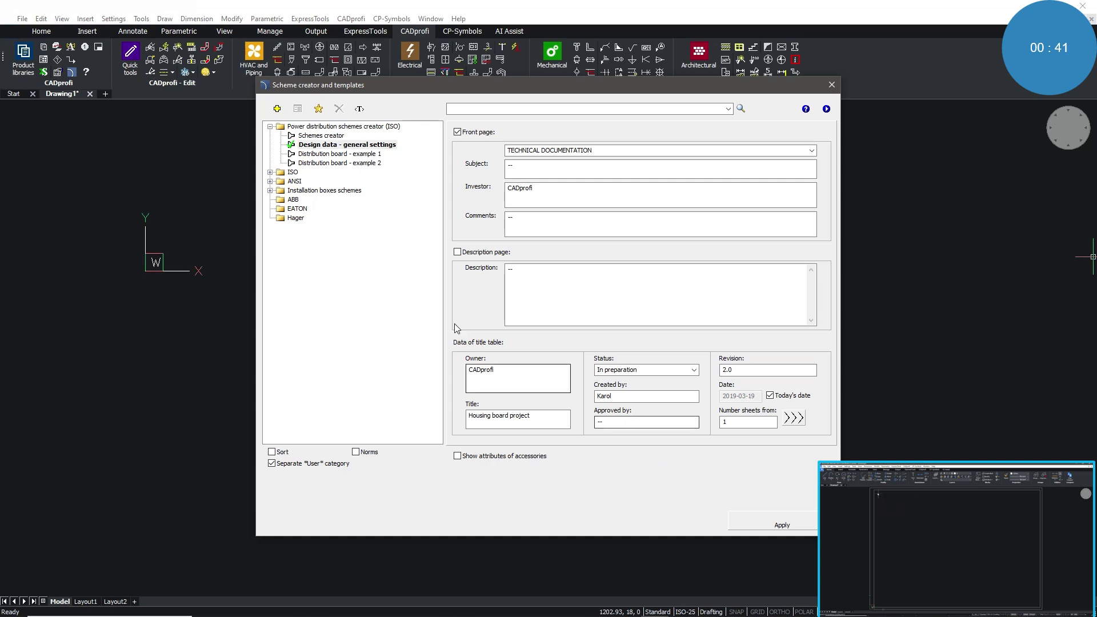
Step: Place a 100A switch-disconnector in column 1 of the scheme creator grid
click(309, 137)
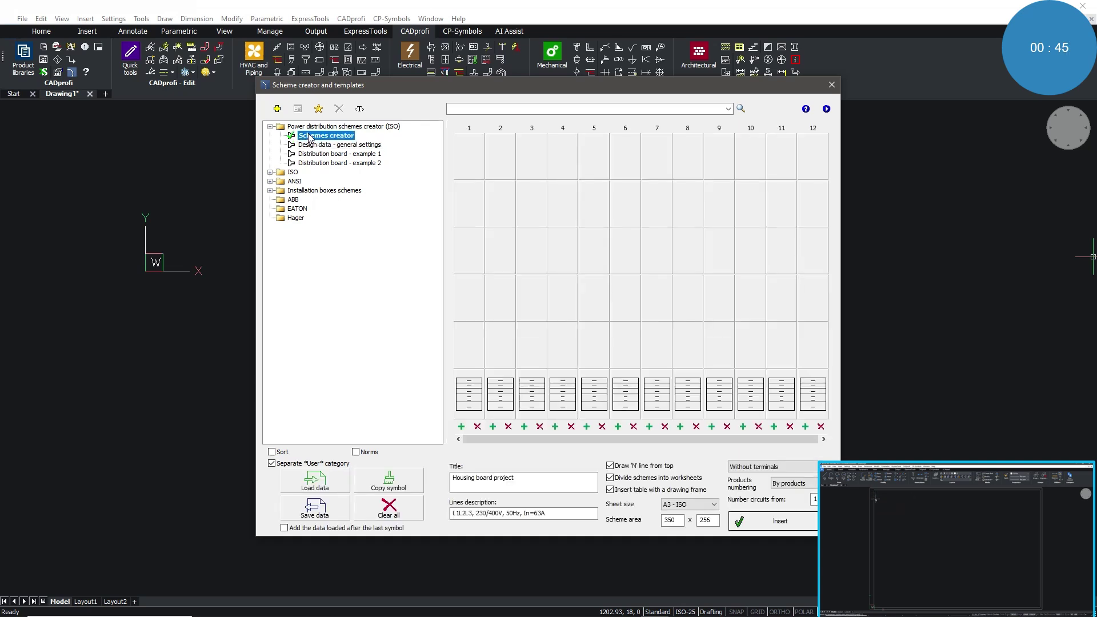
click(467, 165)
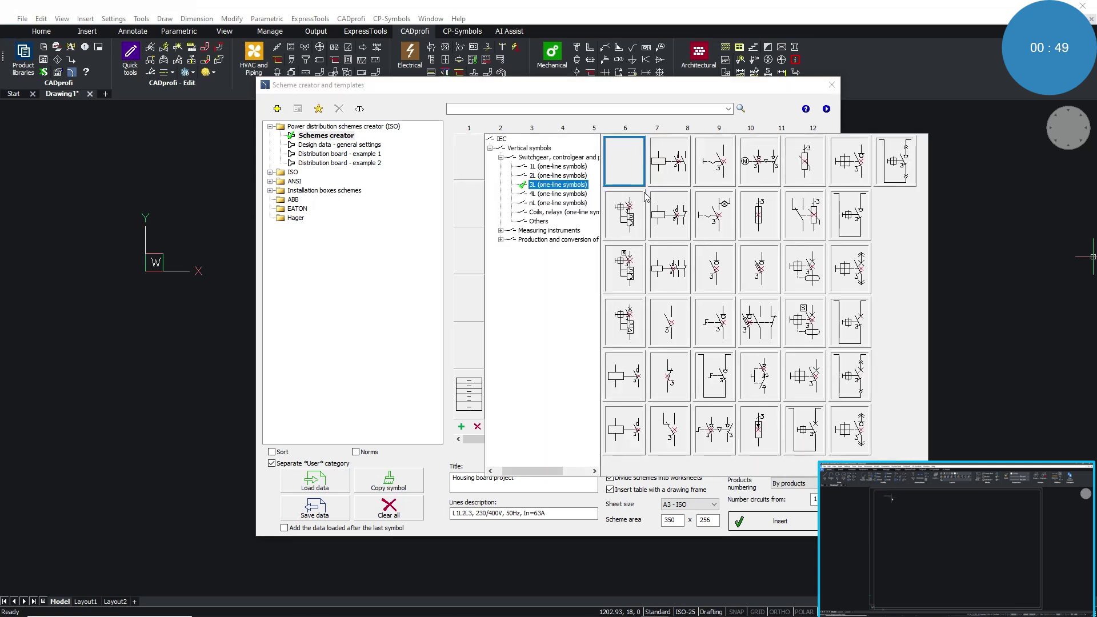
click(721, 261)
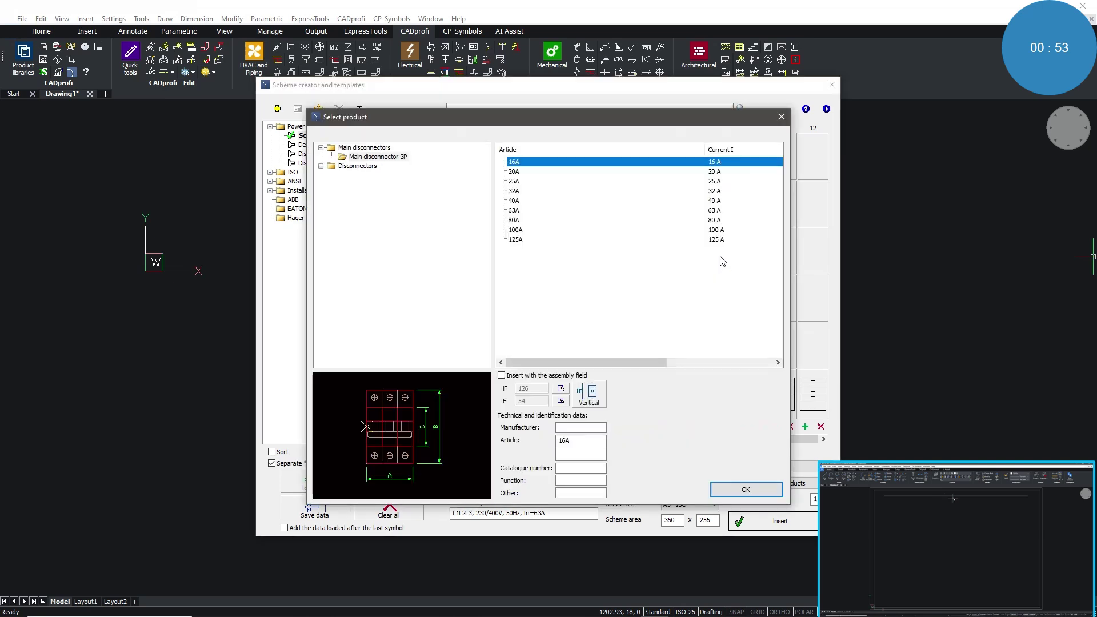
click(523, 231)
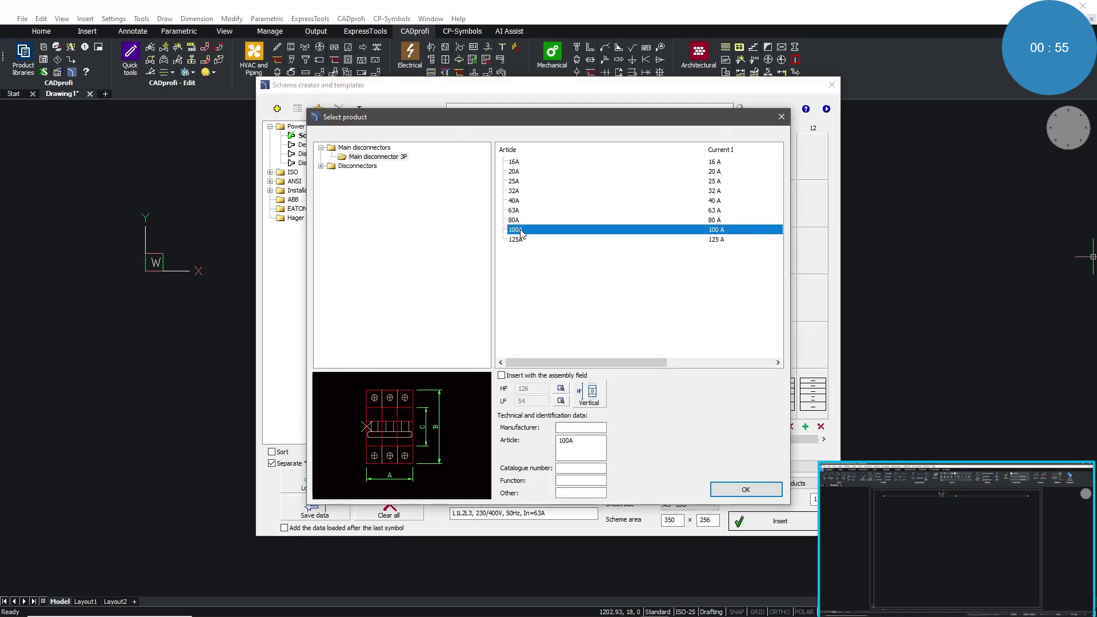
click(714, 491)
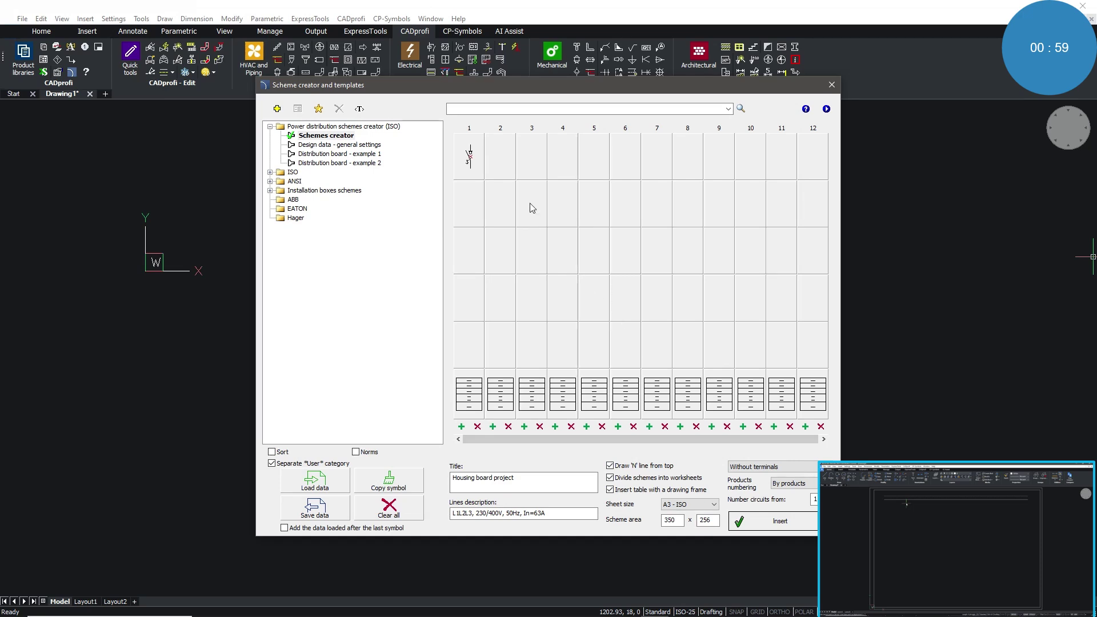
Step: Add an EATON surge diverter (Up=1.2kV, Imp=12.5kA) to column 2
click(500, 155)
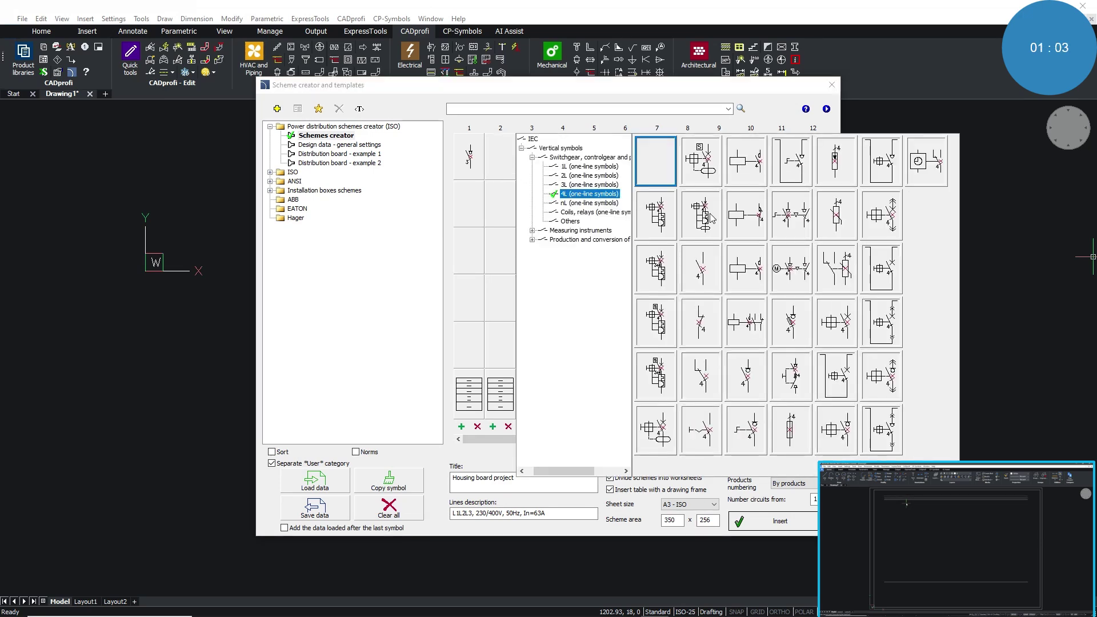
click(828, 222)
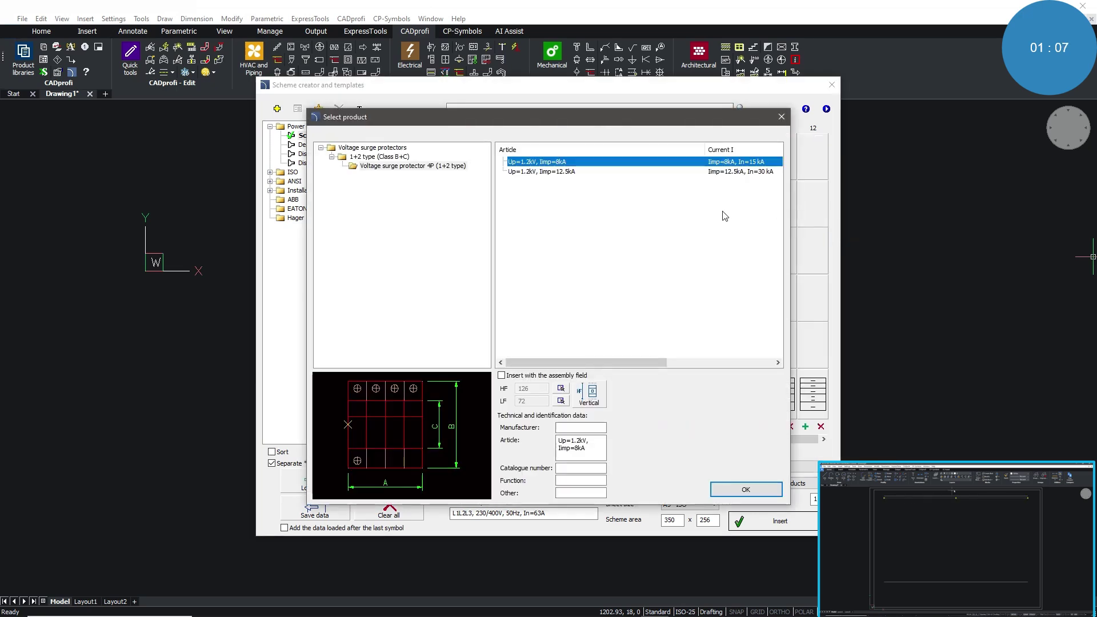
click(554, 171)
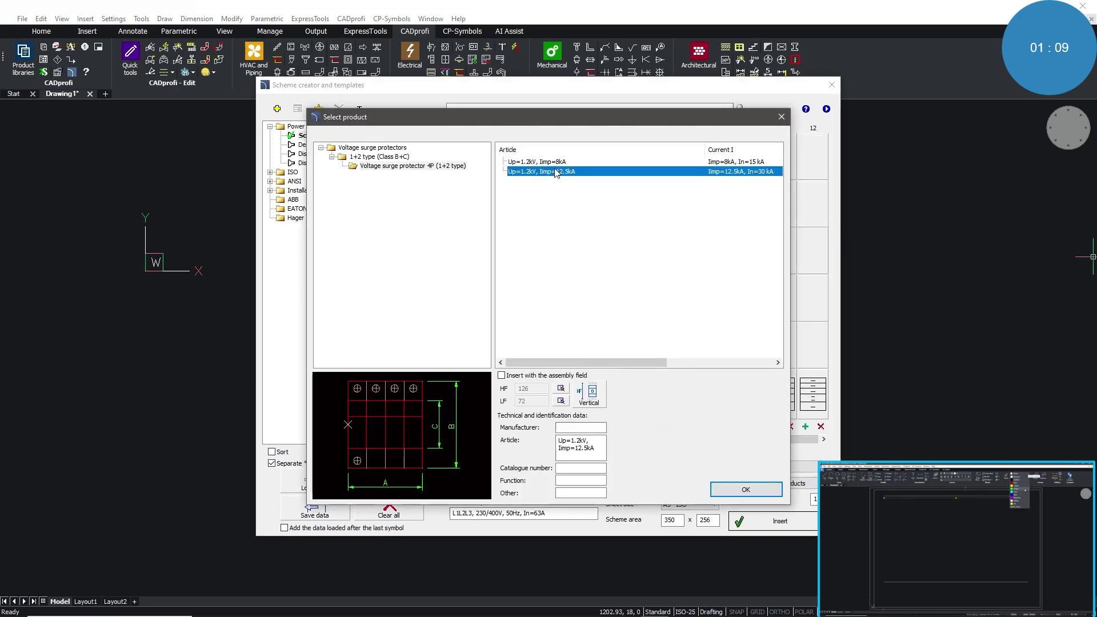
click(575, 426)
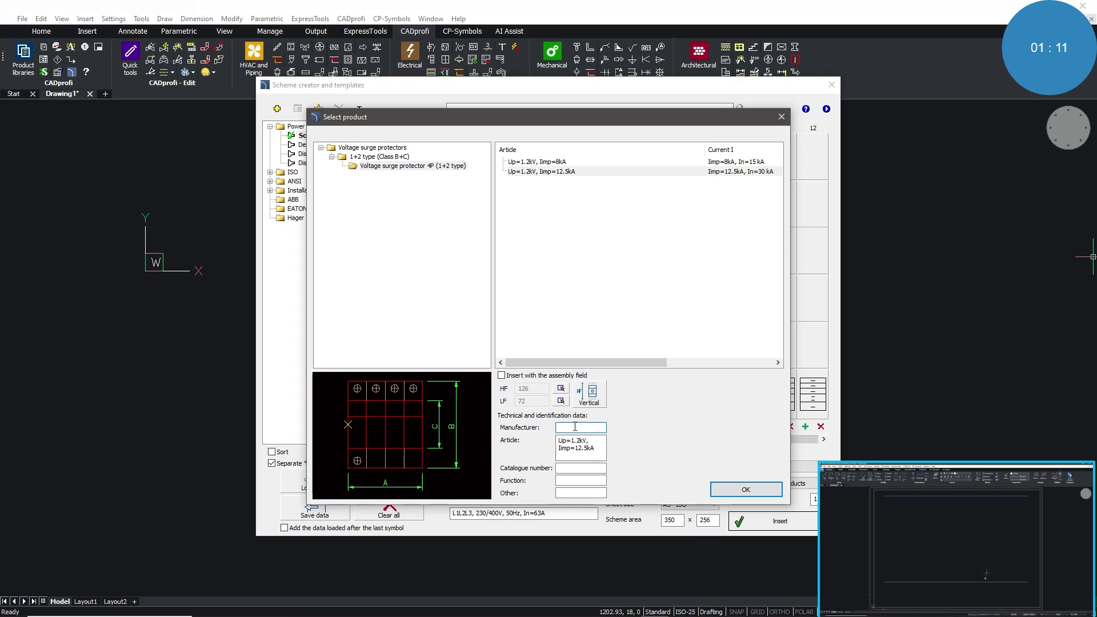
text(EATON)
click(746, 490)
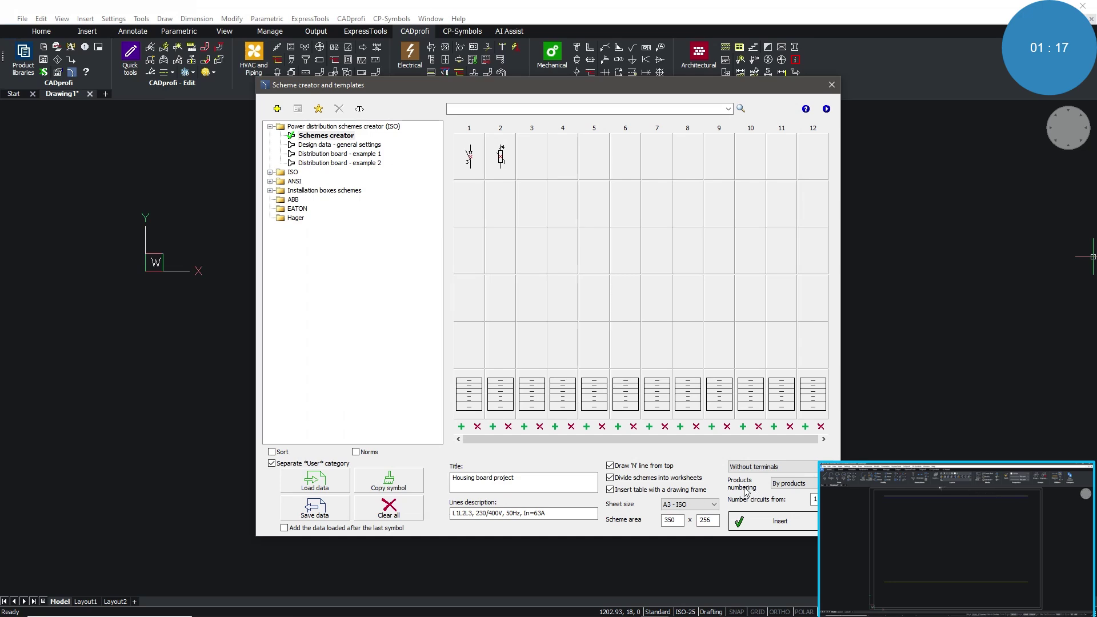
Step: Put a three-pole 32A fuse switch-disconnector in column 3
click(527, 159)
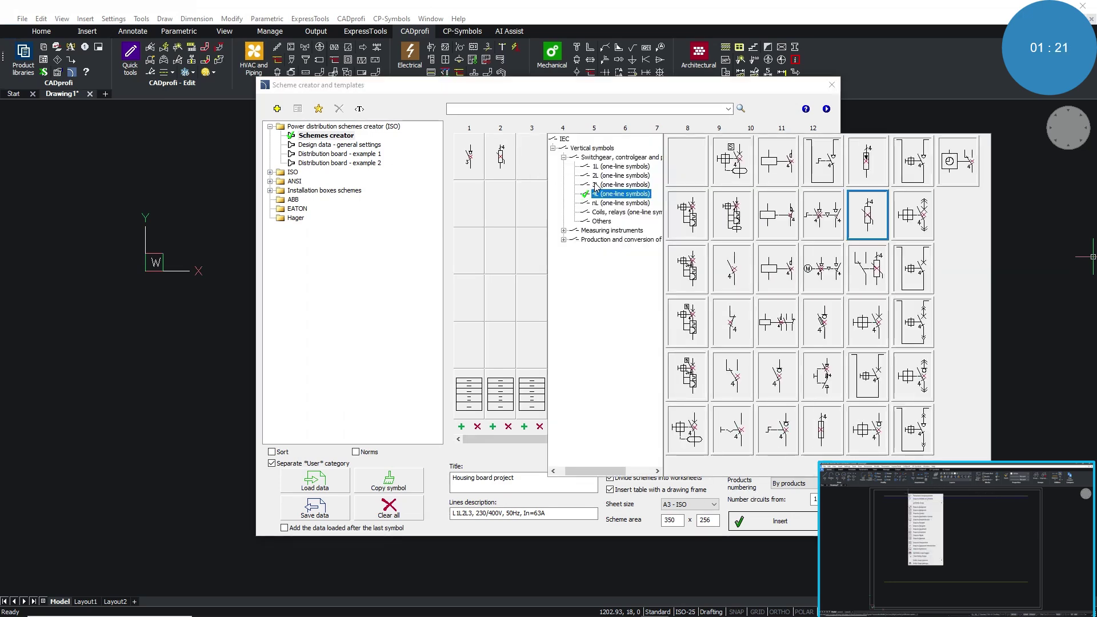
click(597, 185)
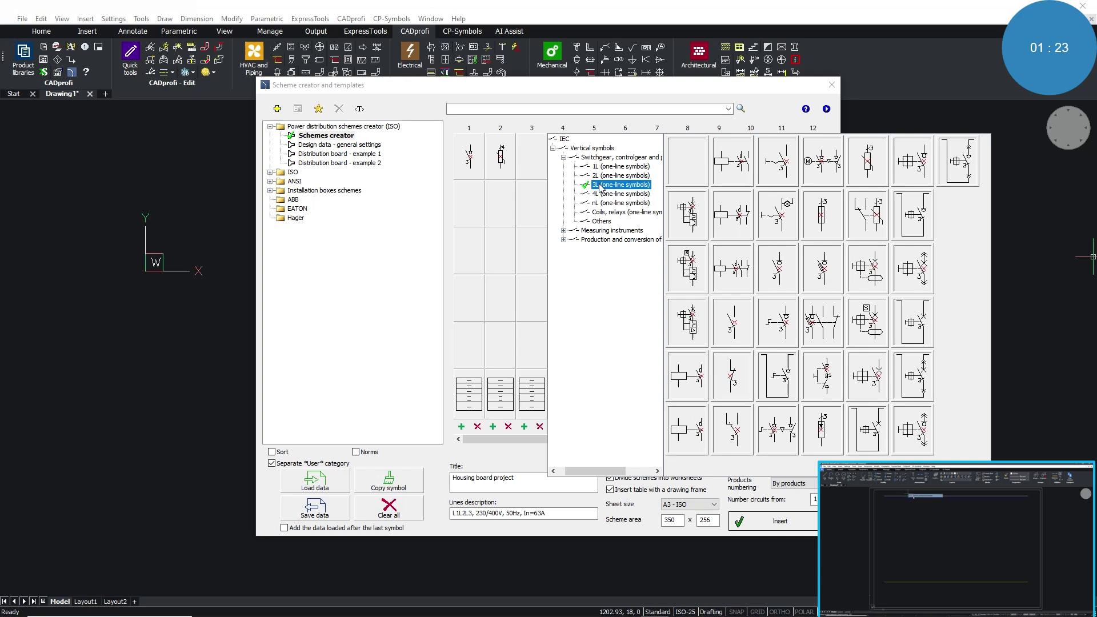
click(821, 274)
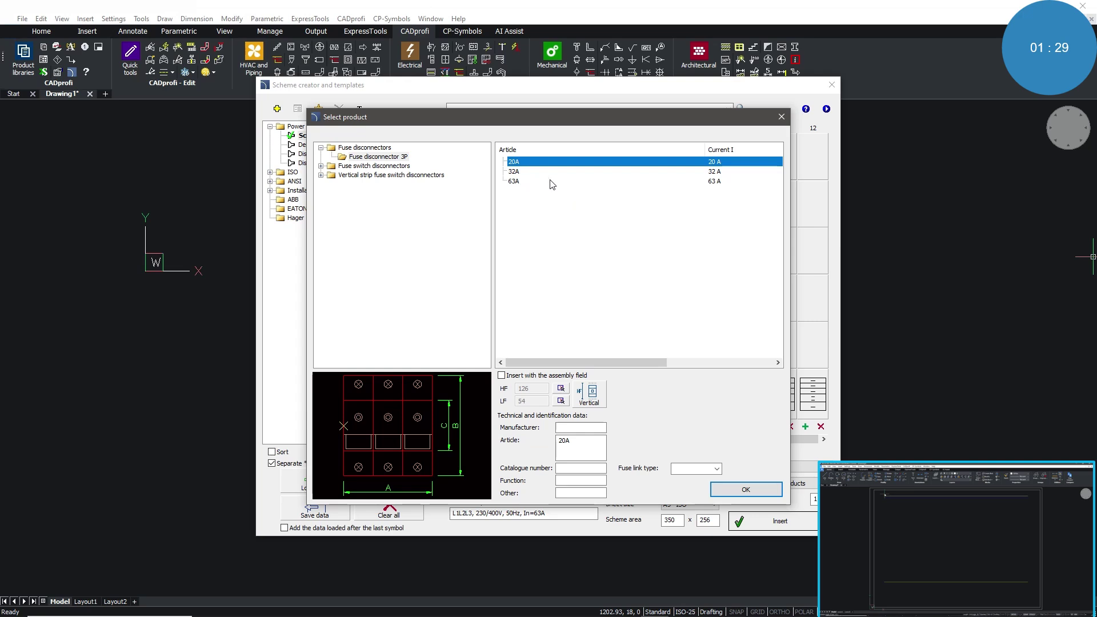
click(524, 174)
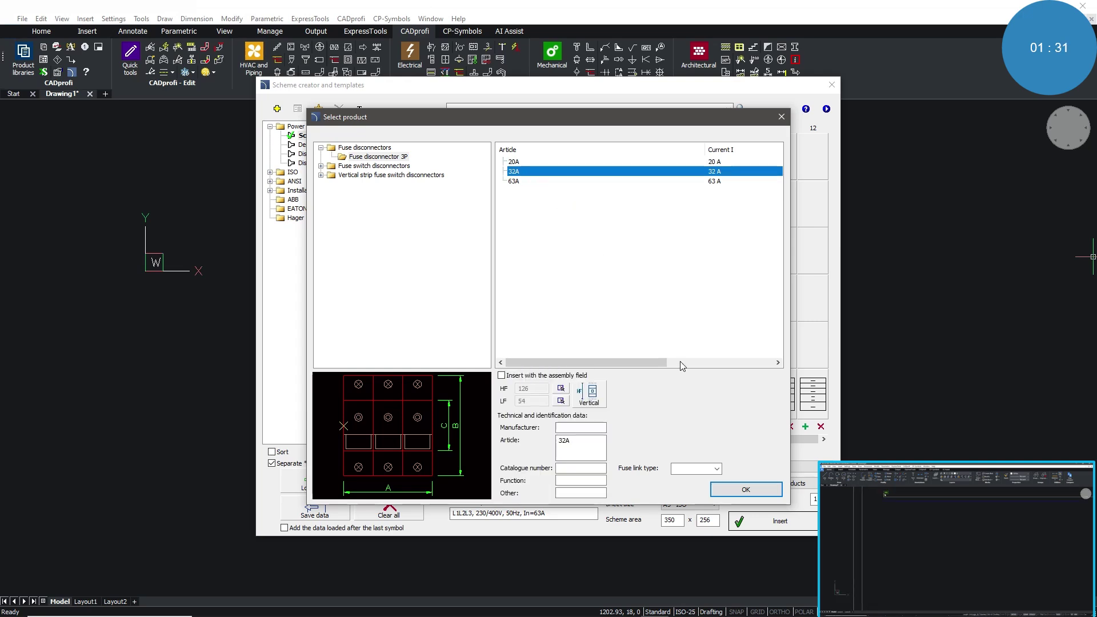
click(750, 492)
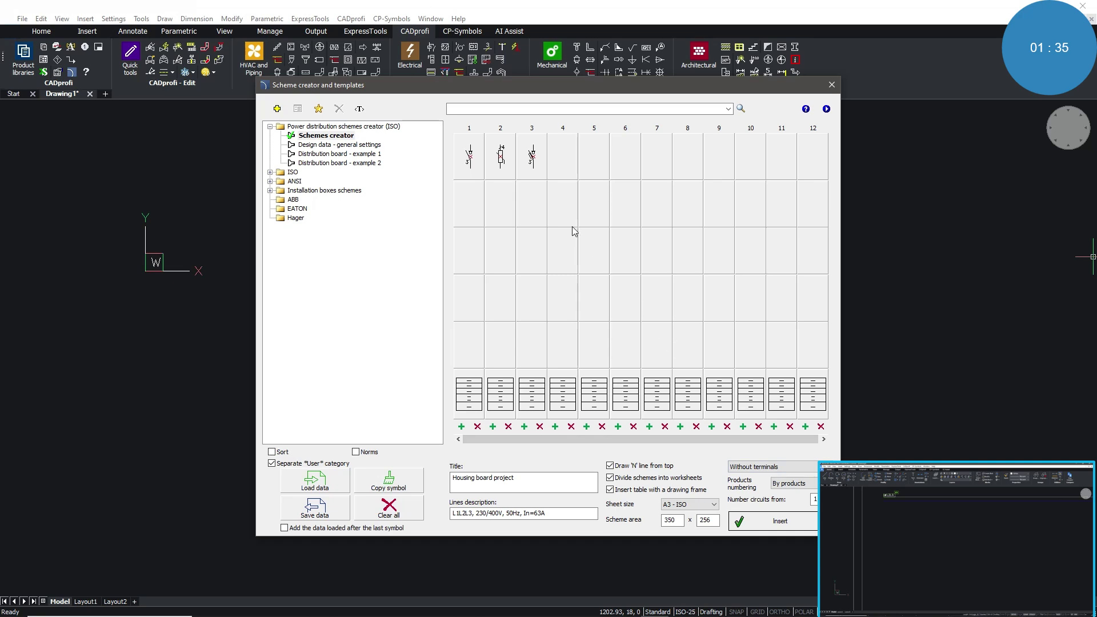
Step: Add an F&F three-phase 230V control lamp below it in column 3, row 2
click(535, 198)
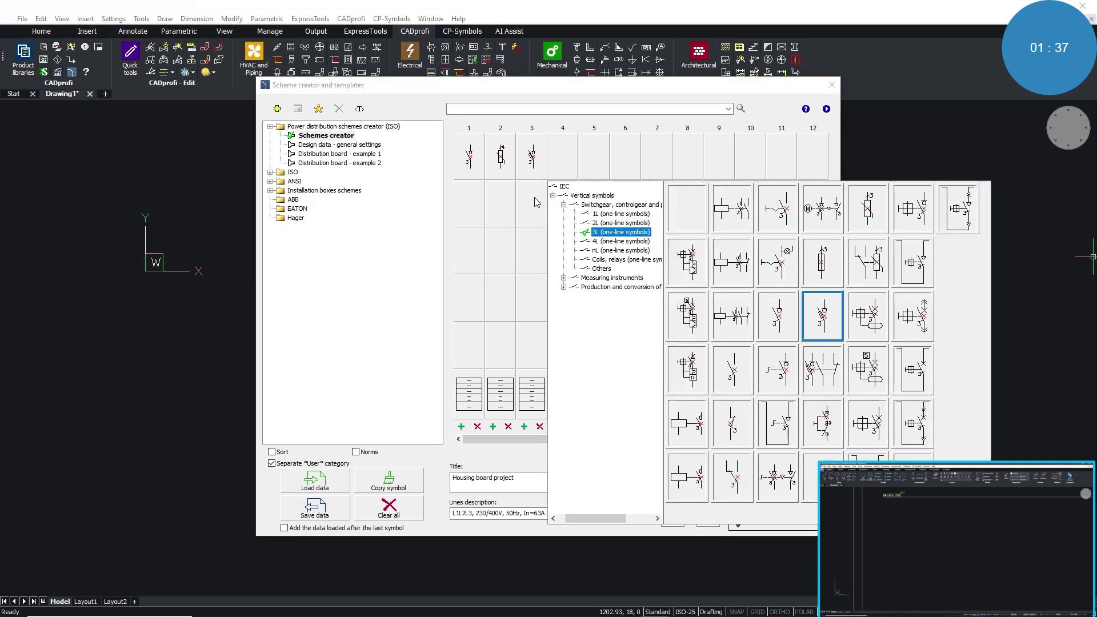
click(564, 278)
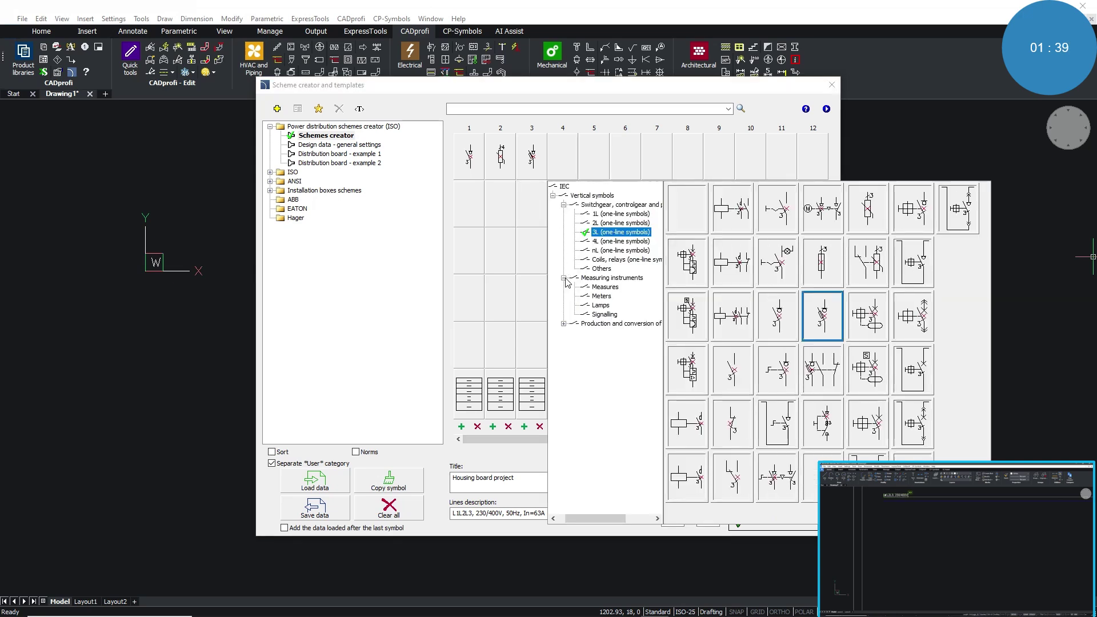
click(600, 305)
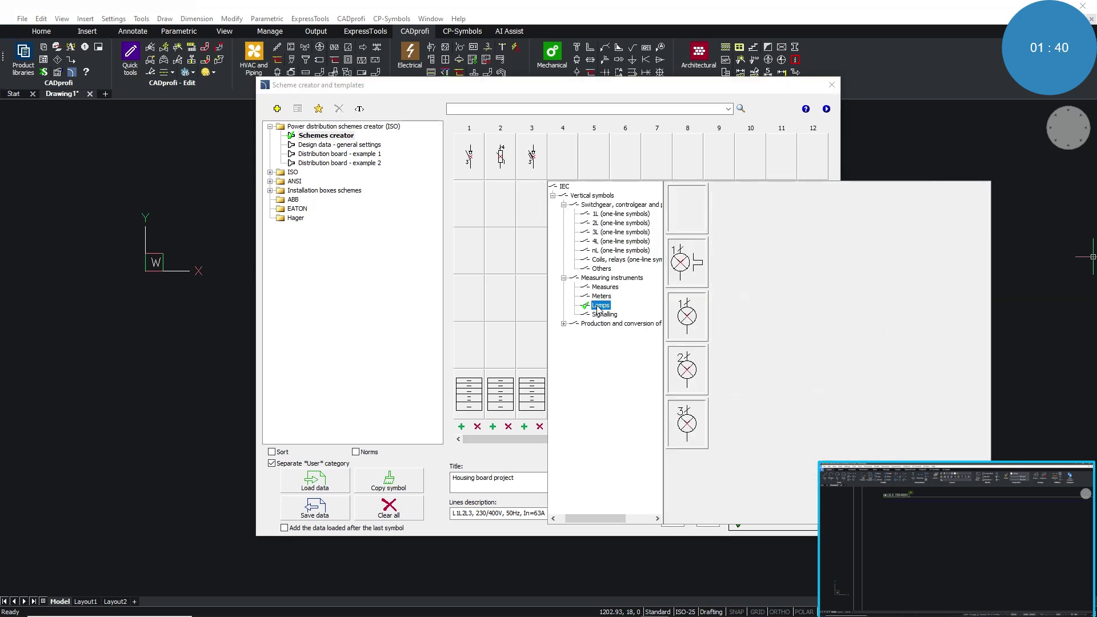
click(686, 424)
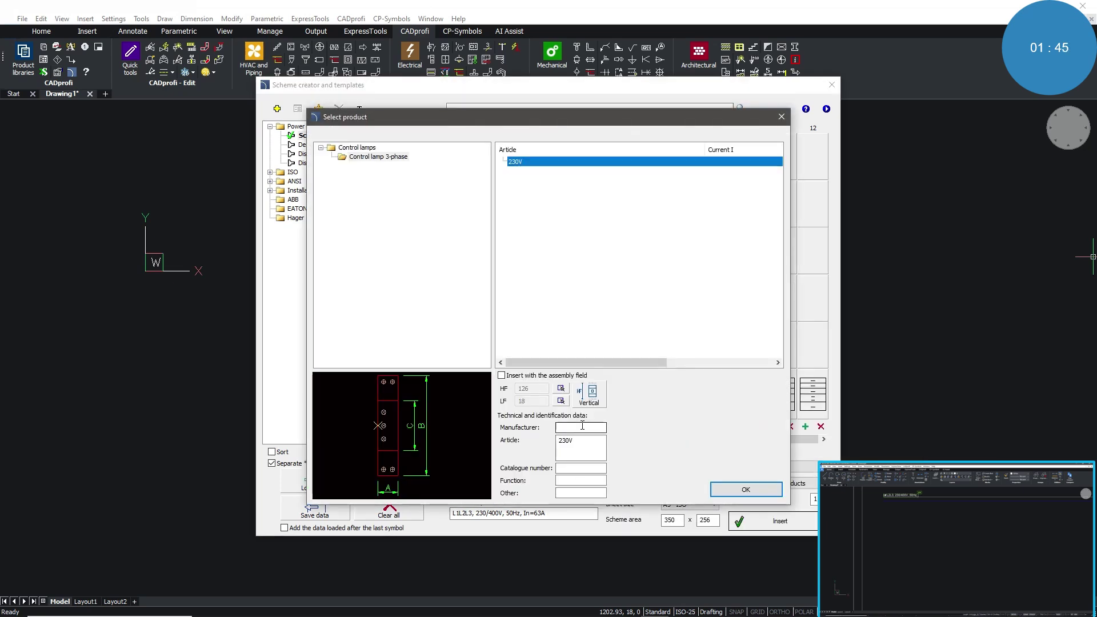
click(582, 428)
text(F)
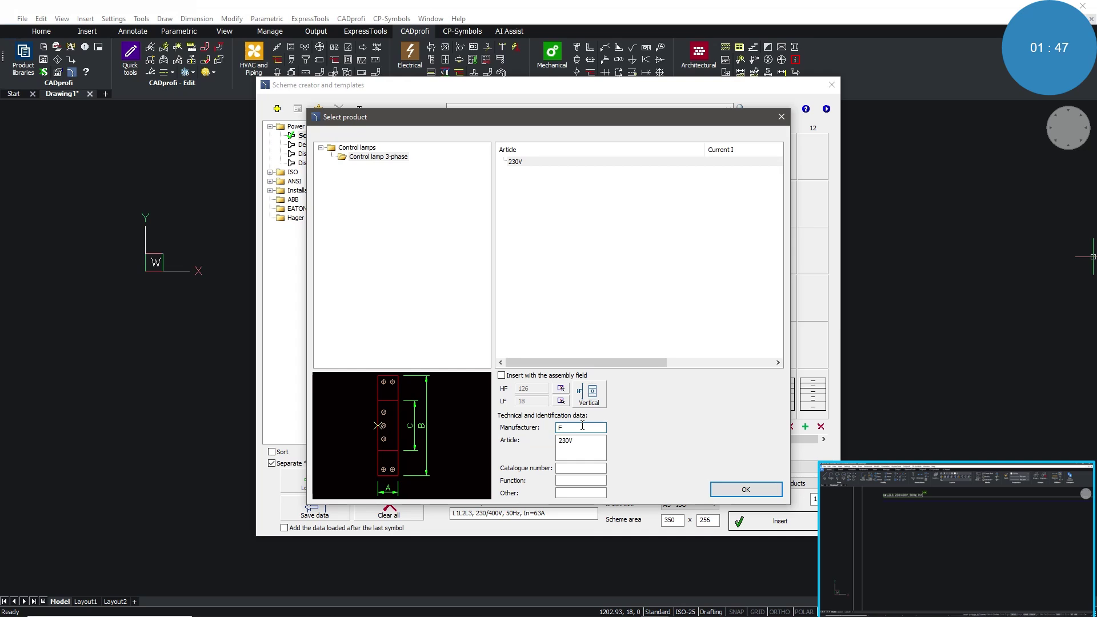
text(&F)
click(745, 492)
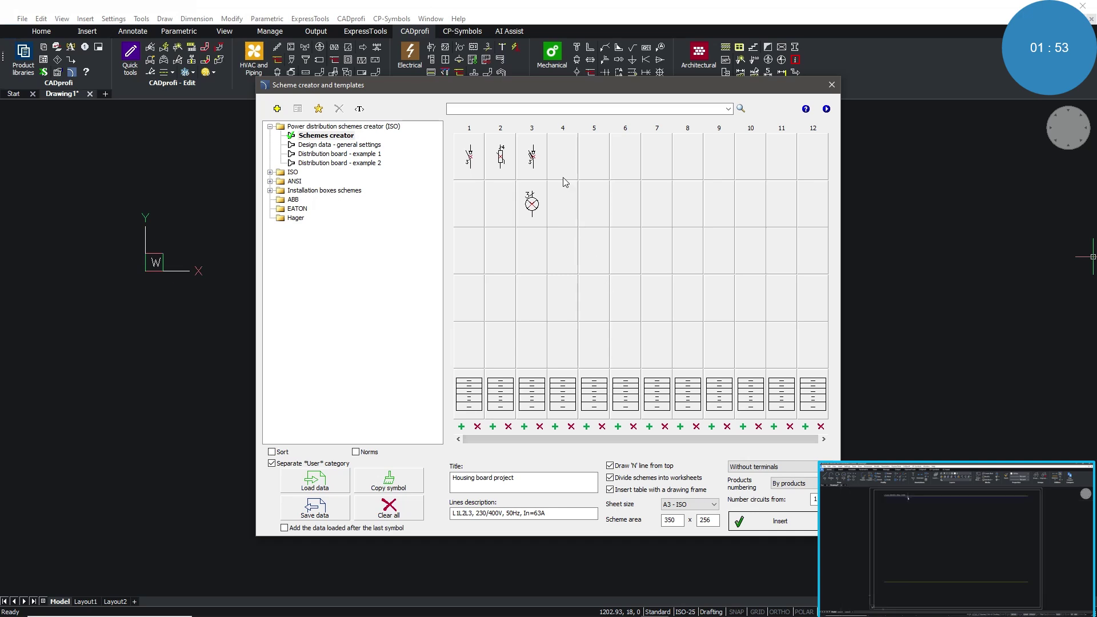
Step: Place a 4L residual-current breaker 25/0.03-AC at the top of column 4
click(560, 163)
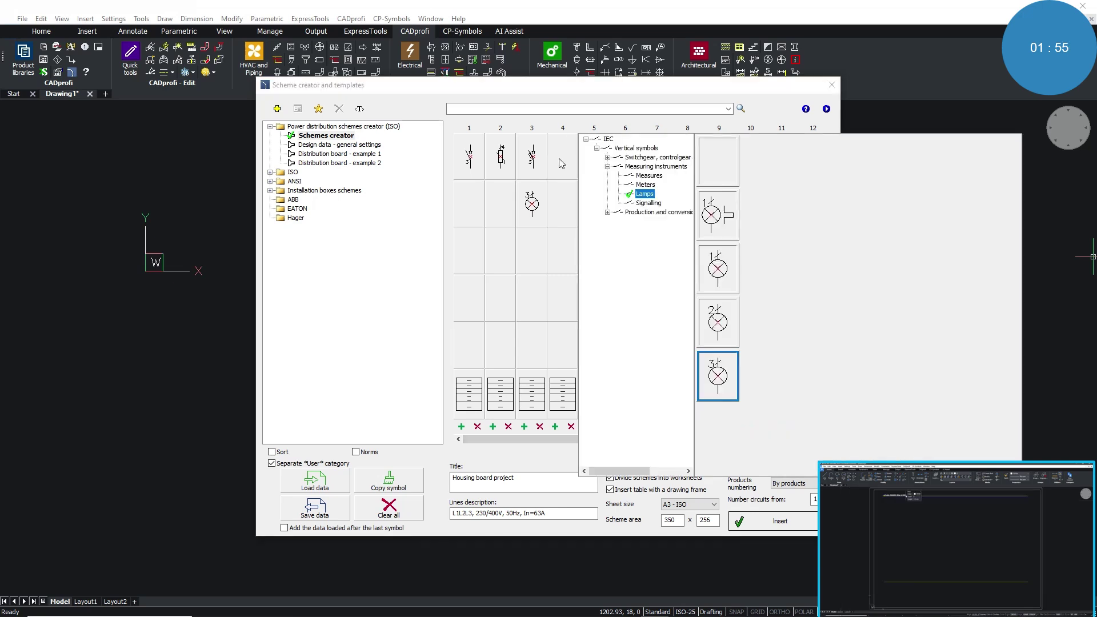
click(608, 166)
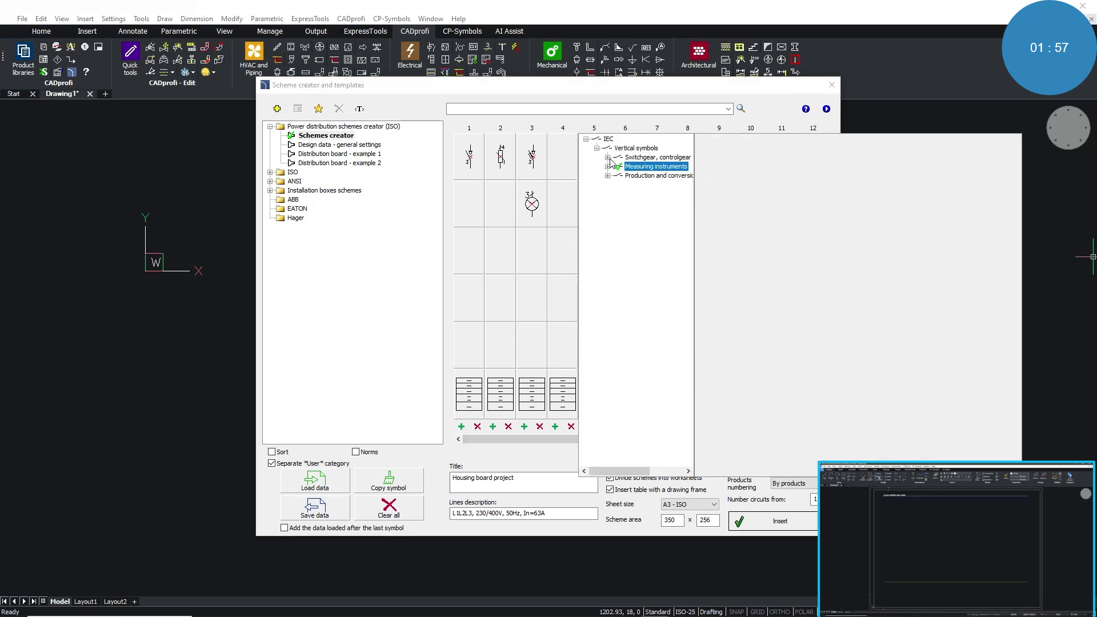
click(608, 158)
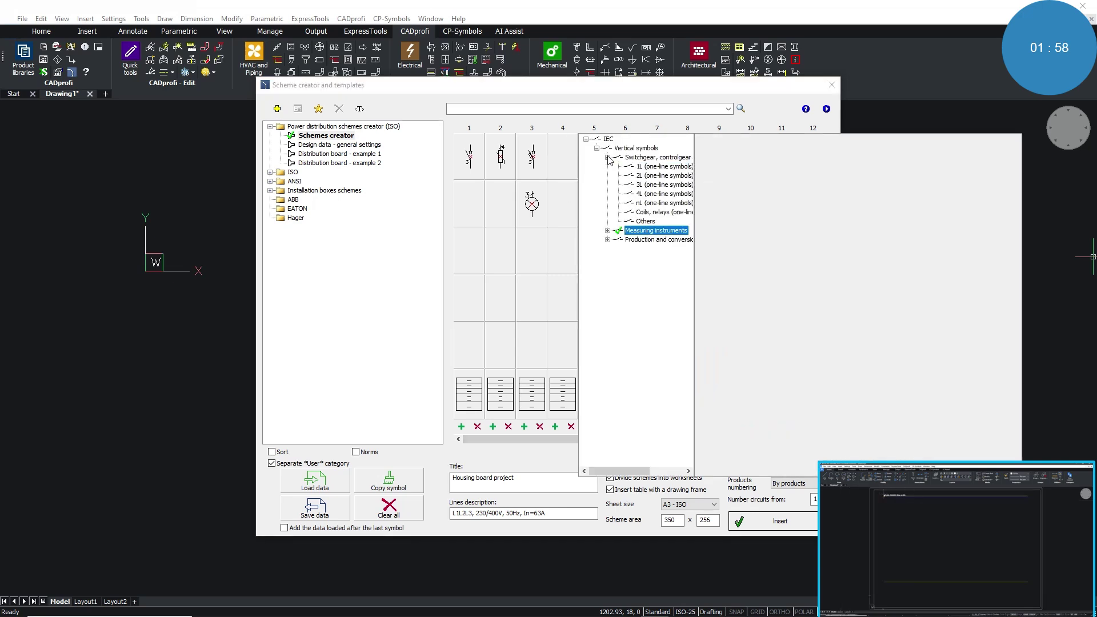
click(643, 194)
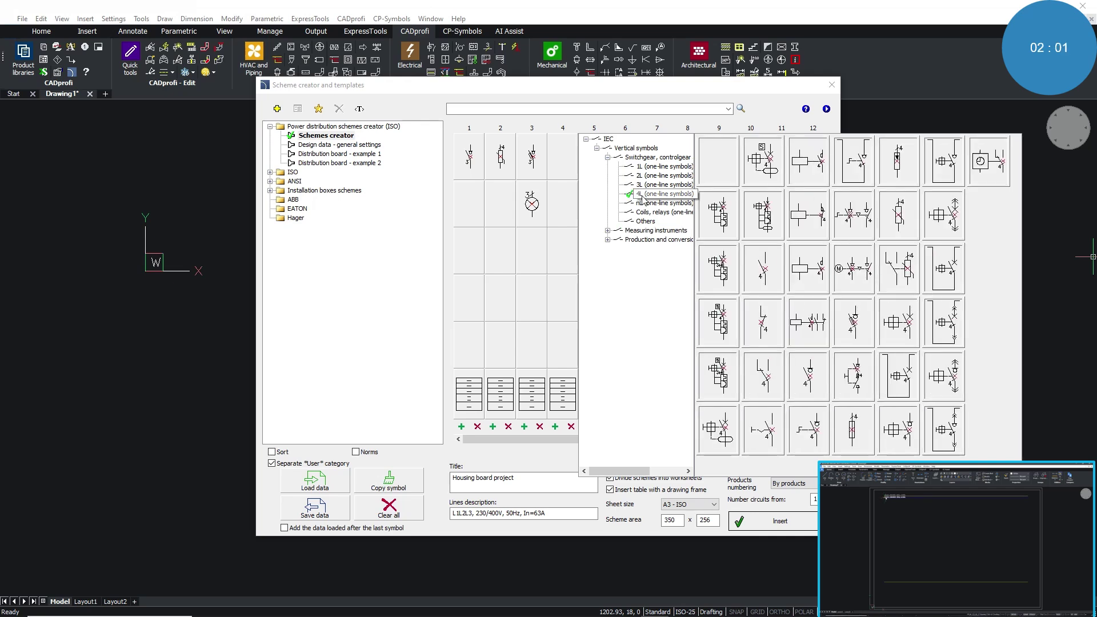
click(718, 438)
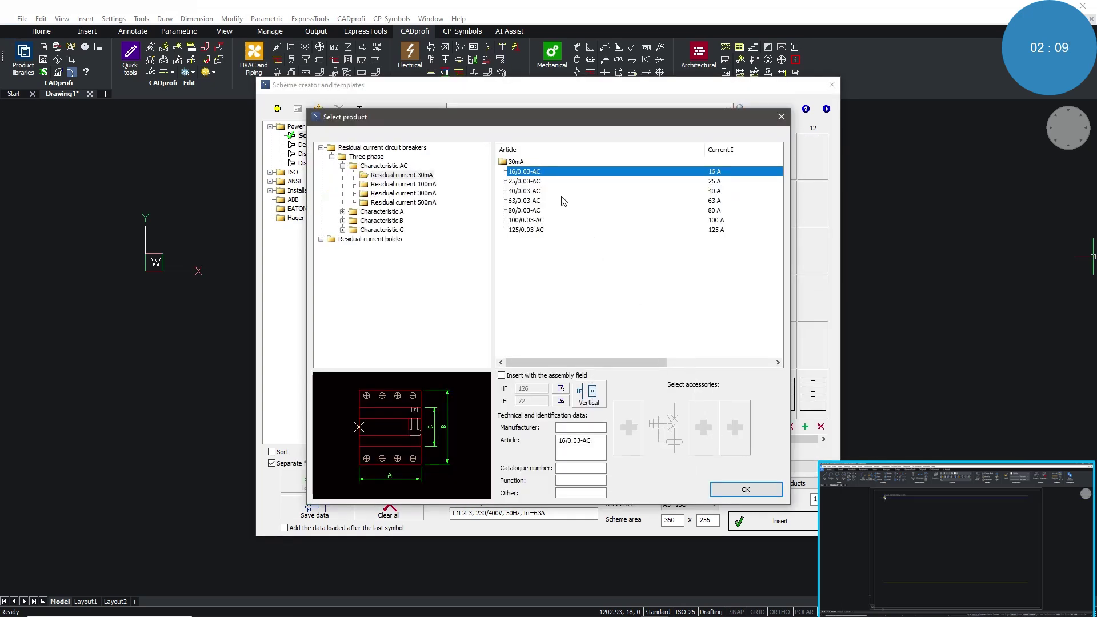
click(531, 180)
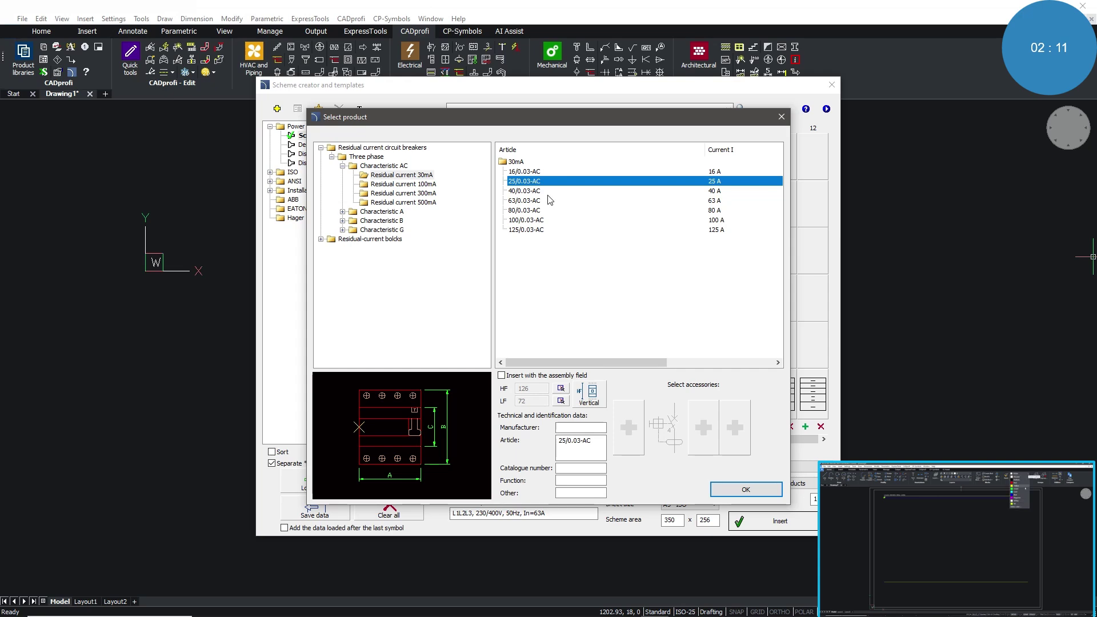
click(748, 490)
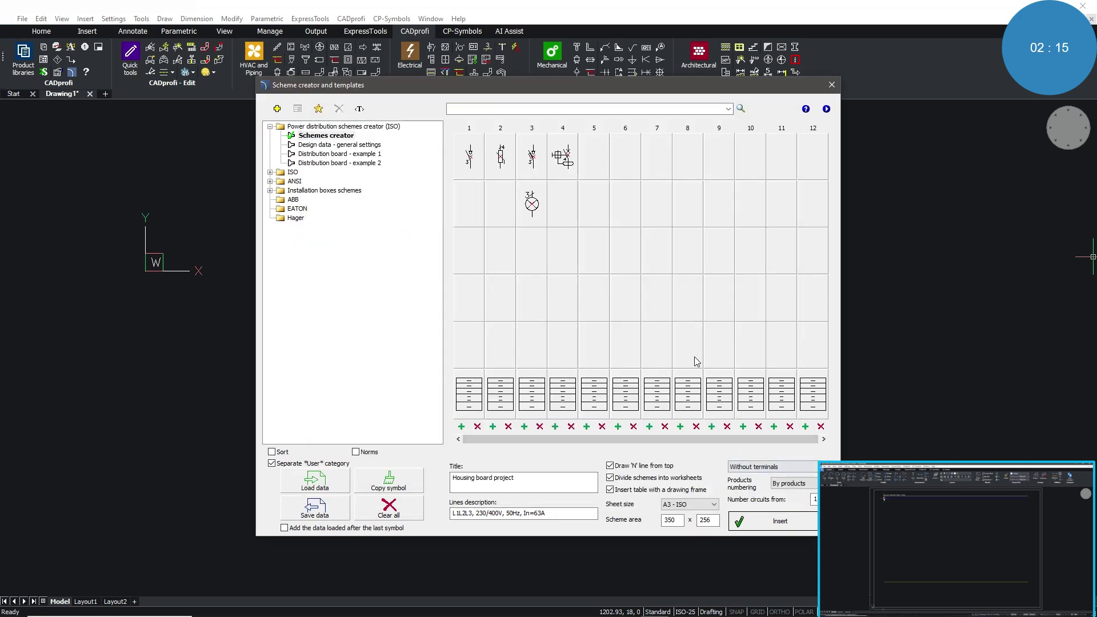
Step: Add a B16 modular breaker in column 4, row 2, and copy it into columns 5 and 6
click(564, 203)
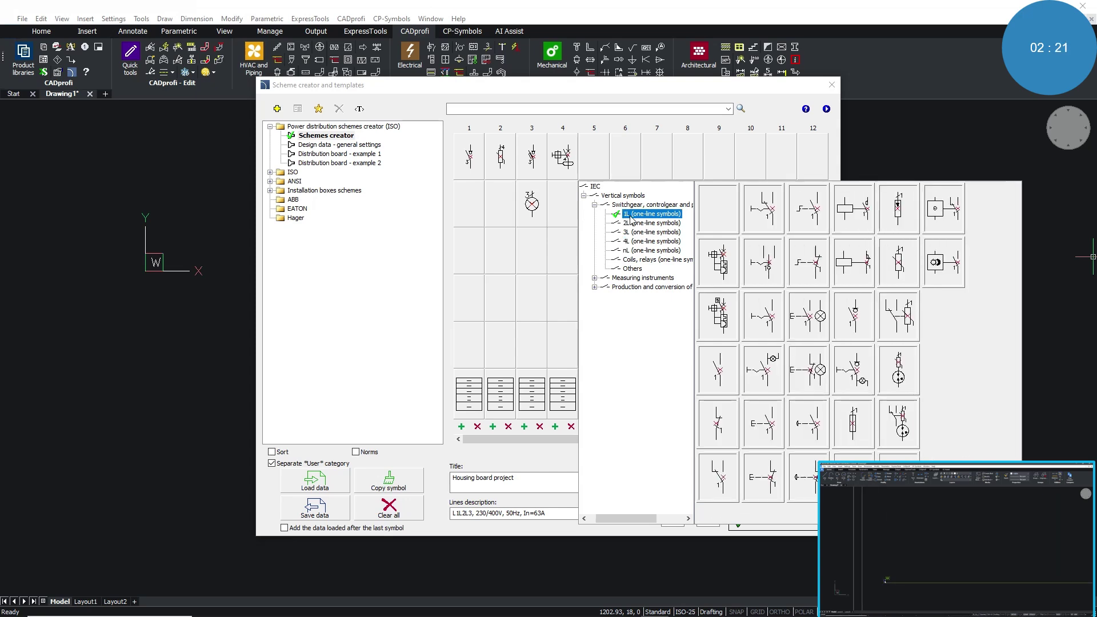
click(721, 279)
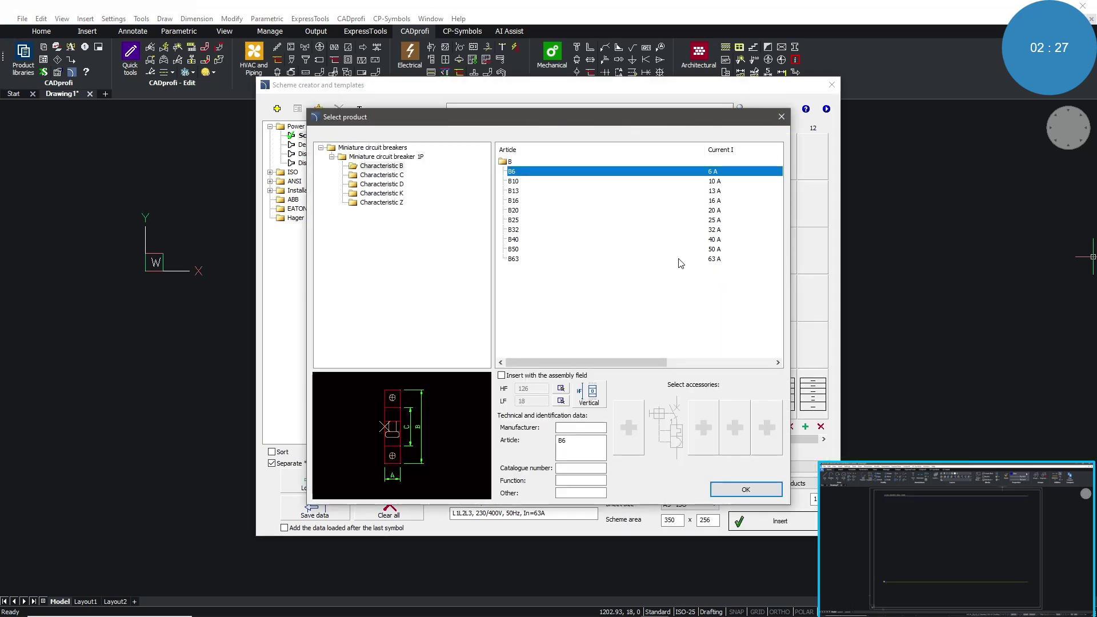
click(514, 201)
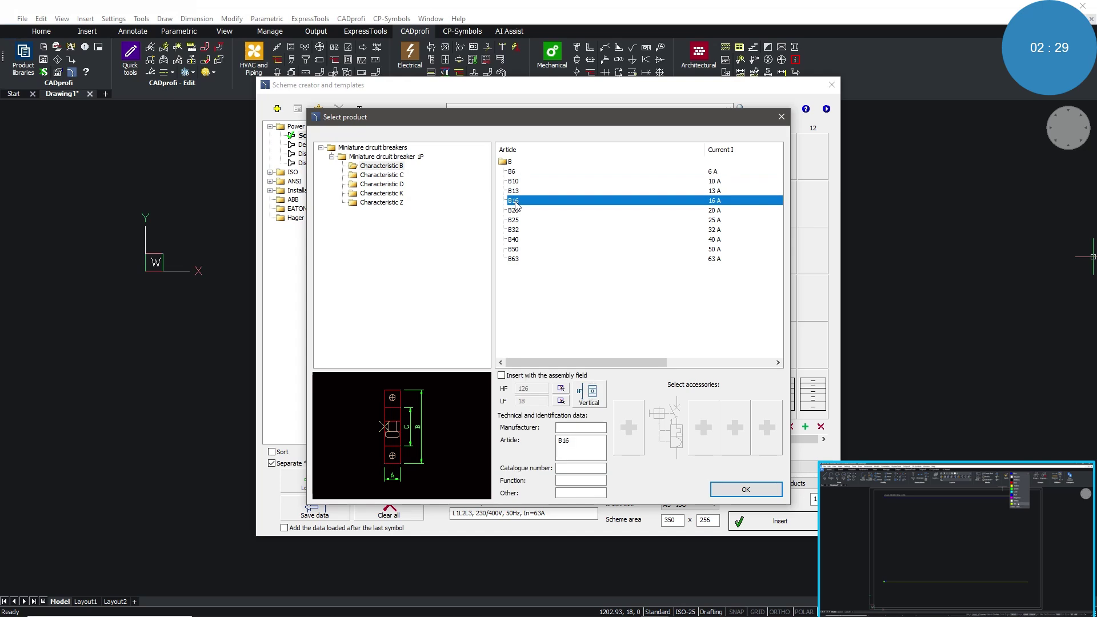
click(744, 490)
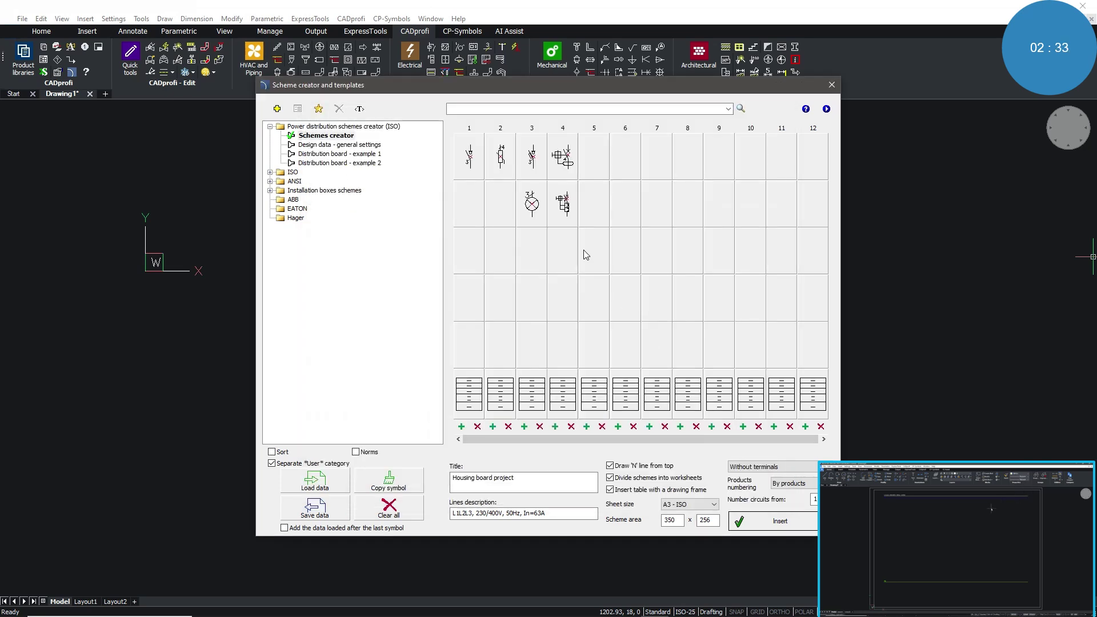
right_click(564, 213)
click(594, 215)
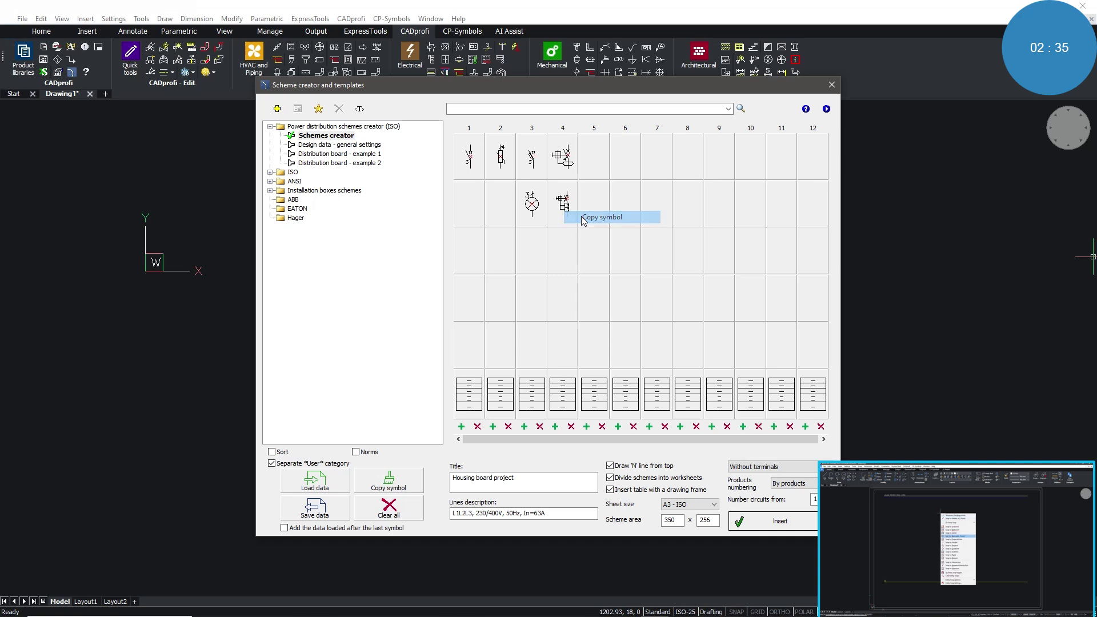
click(597, 204)
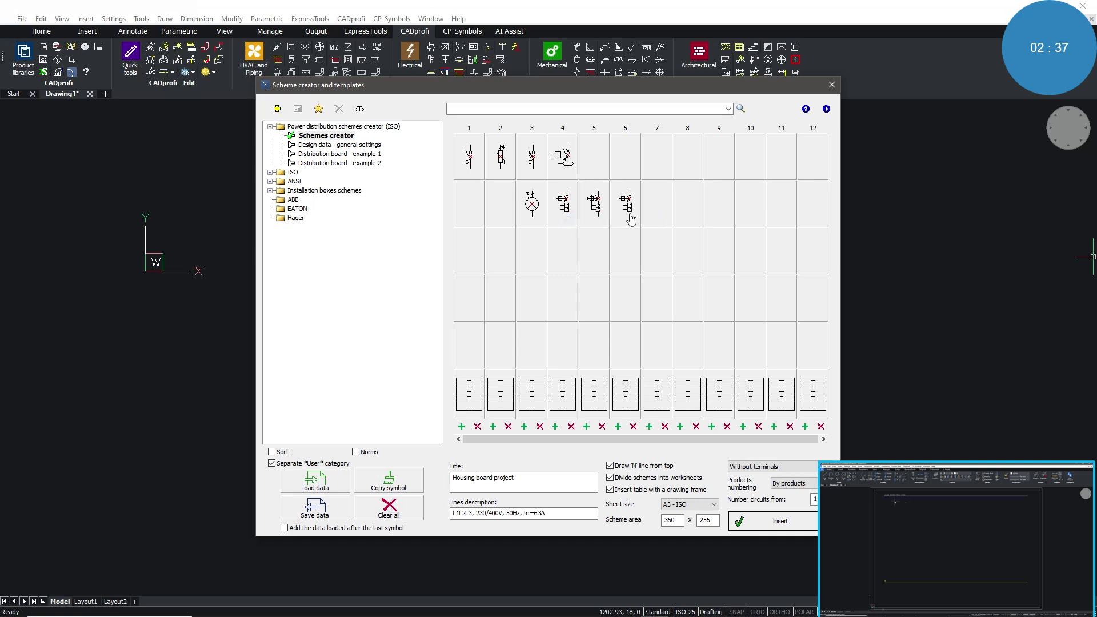
right_click(630, 219)
click(656, 223)
Step: Set circuit 1 data to Main switch, NYM-J 5x6mm2 cable, 32A
click(481, 370)
text(Main swi)
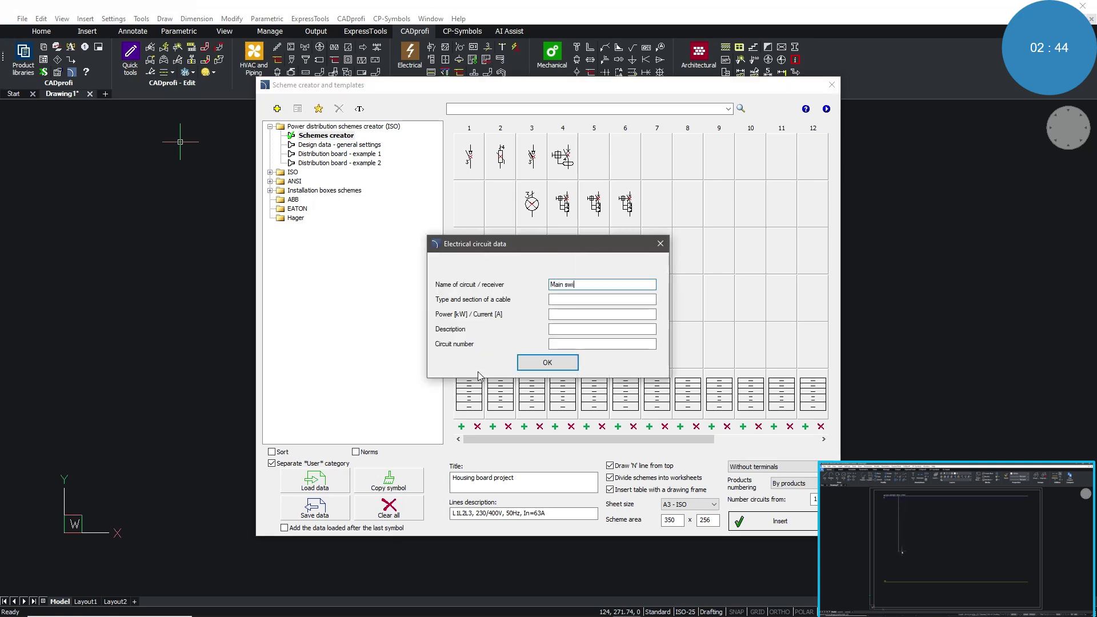
text(tch)
click(559, 297)
text(NYM-J)
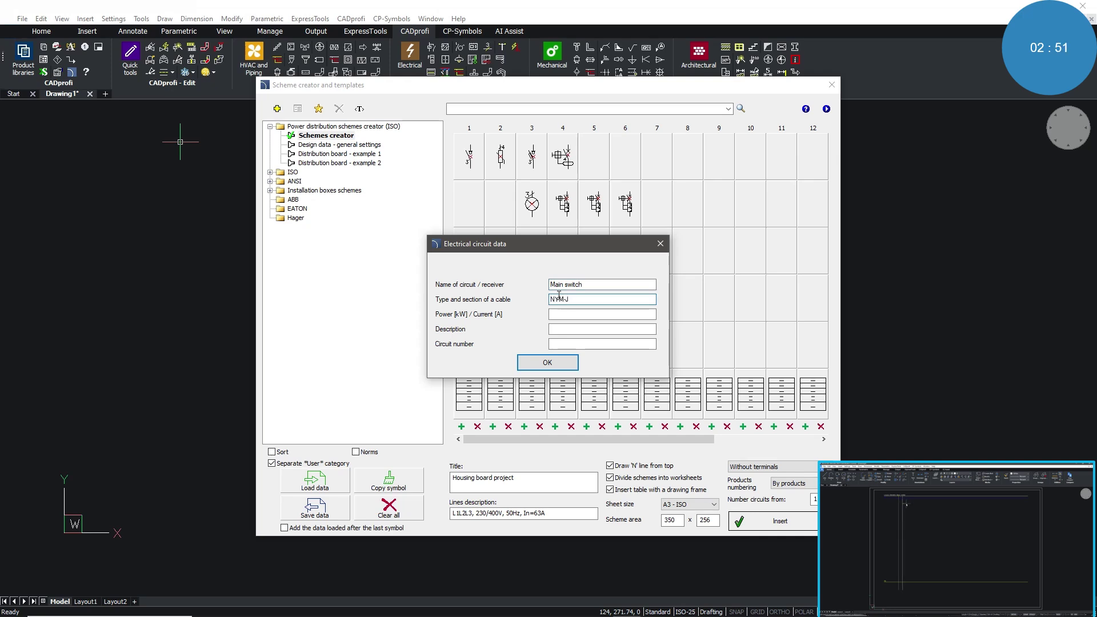
text( 5x6mm2)
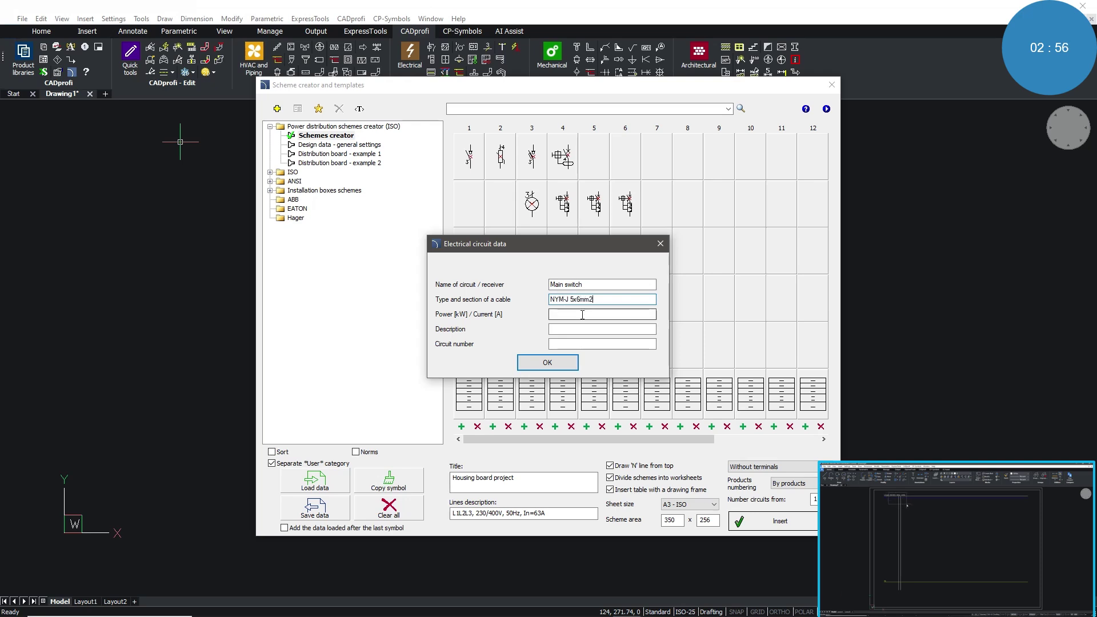
click(582, 315)
text(32A)
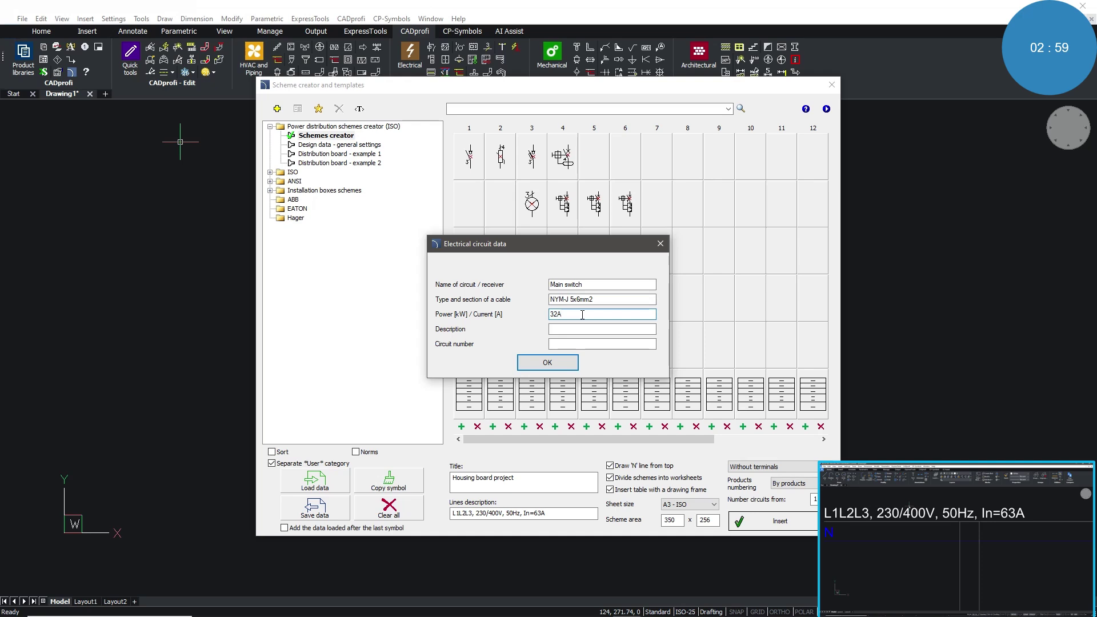
click(542, 360)
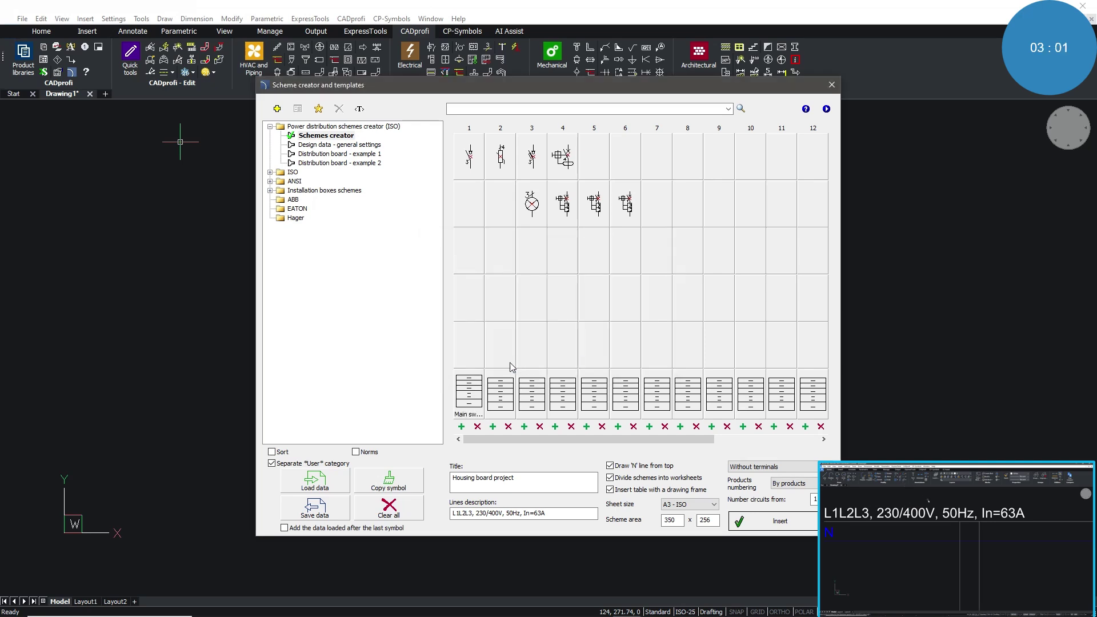
Step: Name circuit 2 Surge protection
double_click(498, 378)
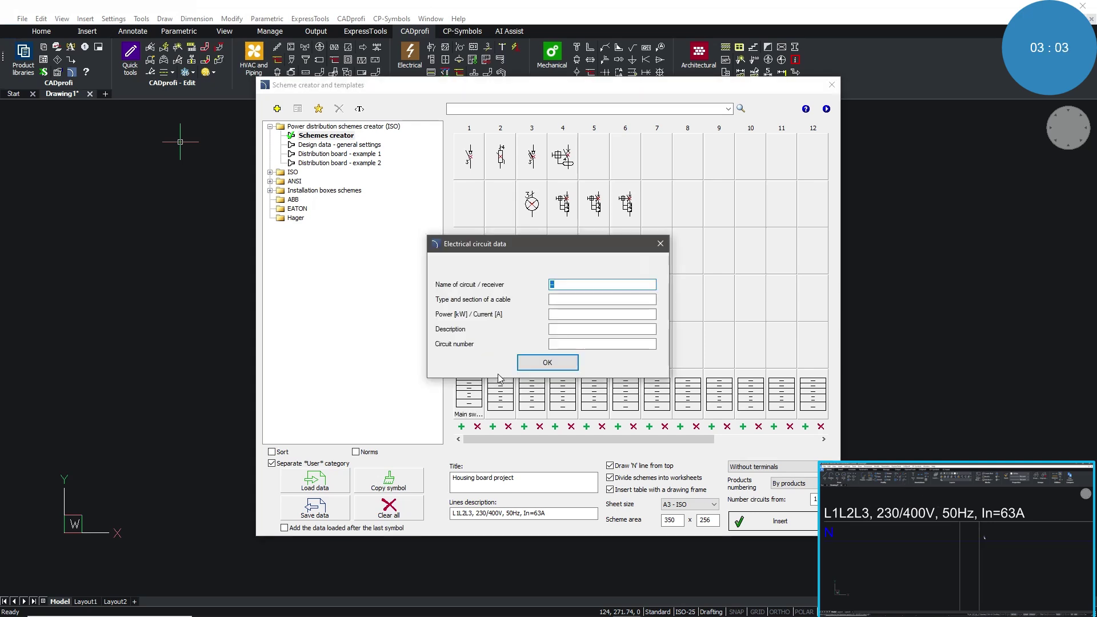
text(Surge protection)
click(547, 362)
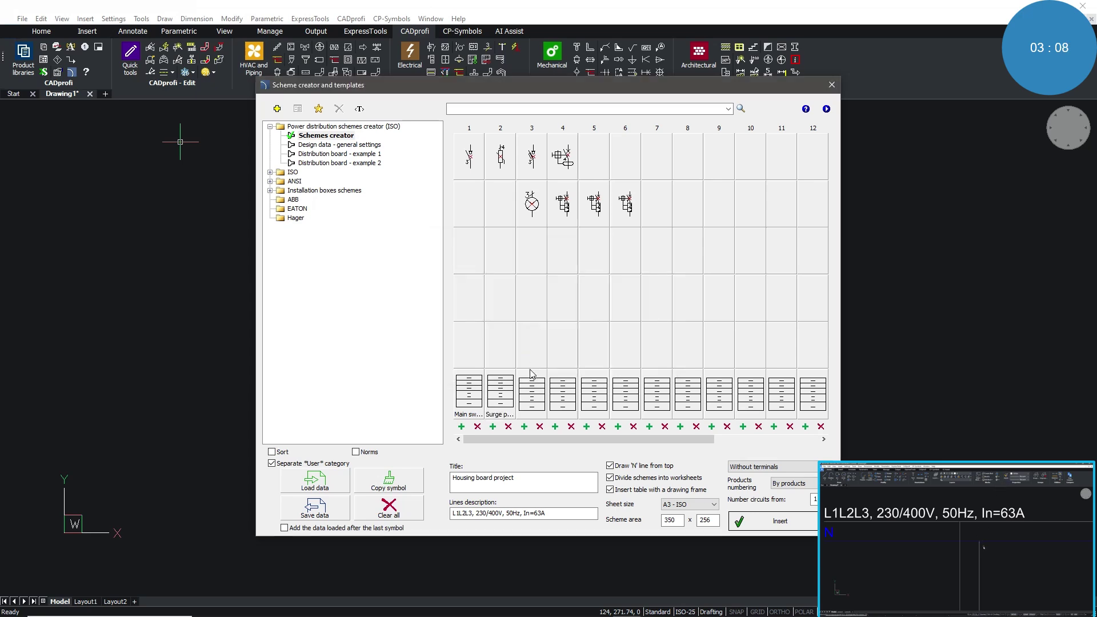
Step: Name circuit 3 Signal lights; set circuit 4 to Work socket, NYM-J 3x2.5mm2, 2.5kW, Kitchen
double_click(526, 416)
text(Signal lights)
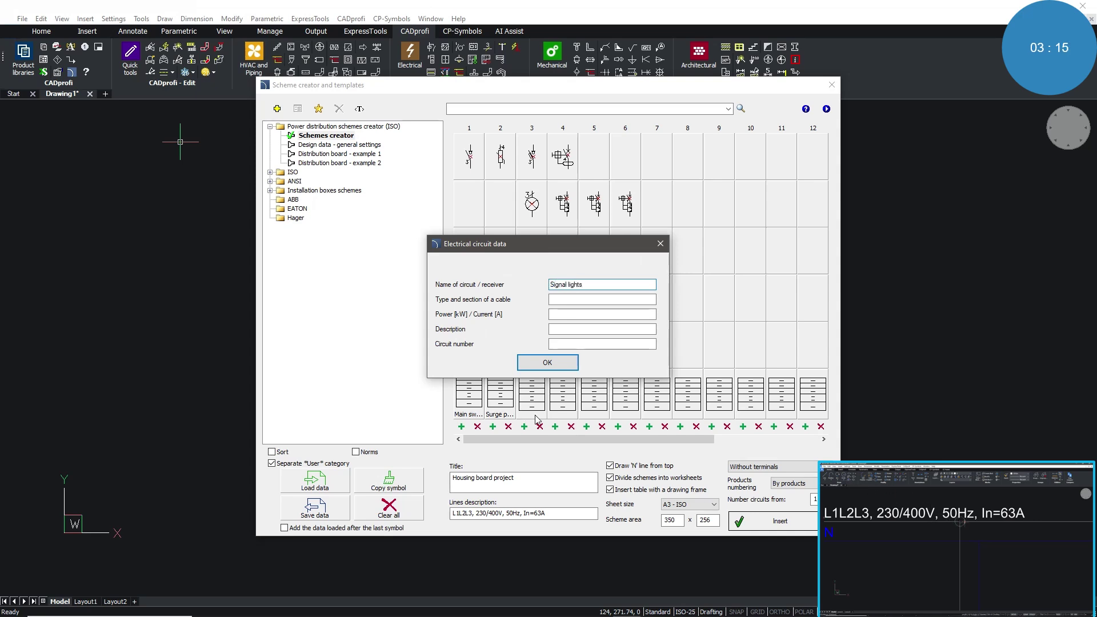
click(562, 365)
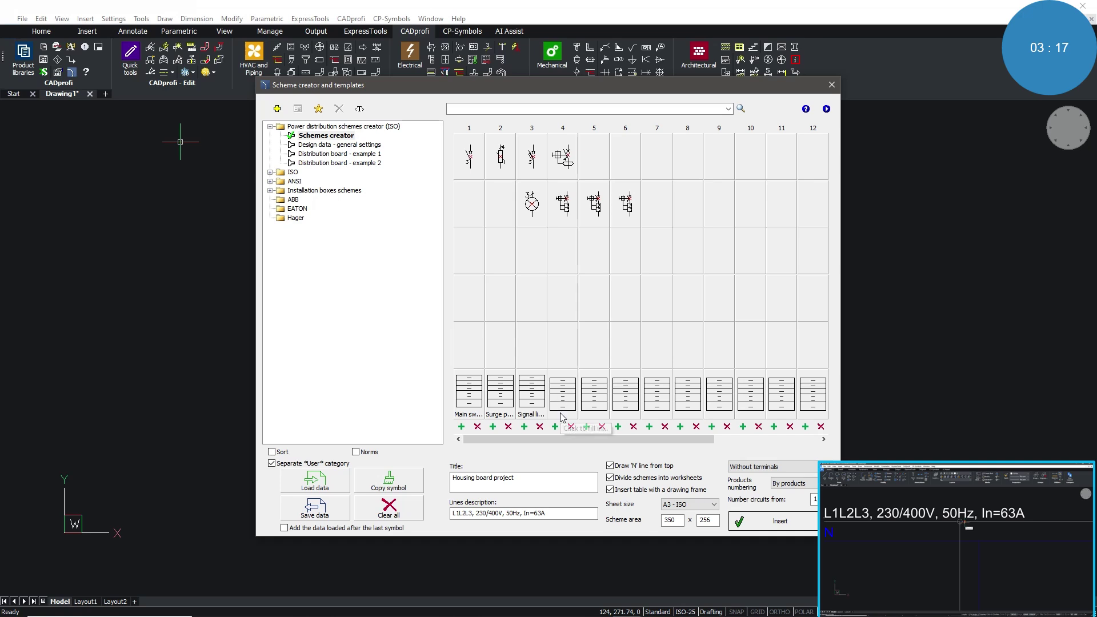
double_click(563, 416)
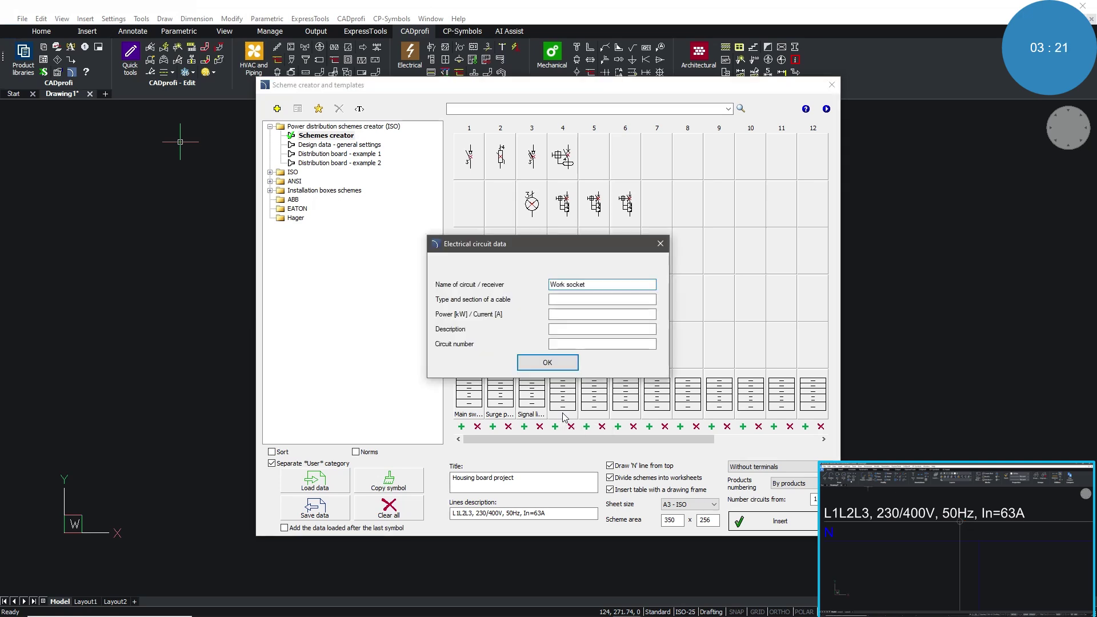
click(583, 299)
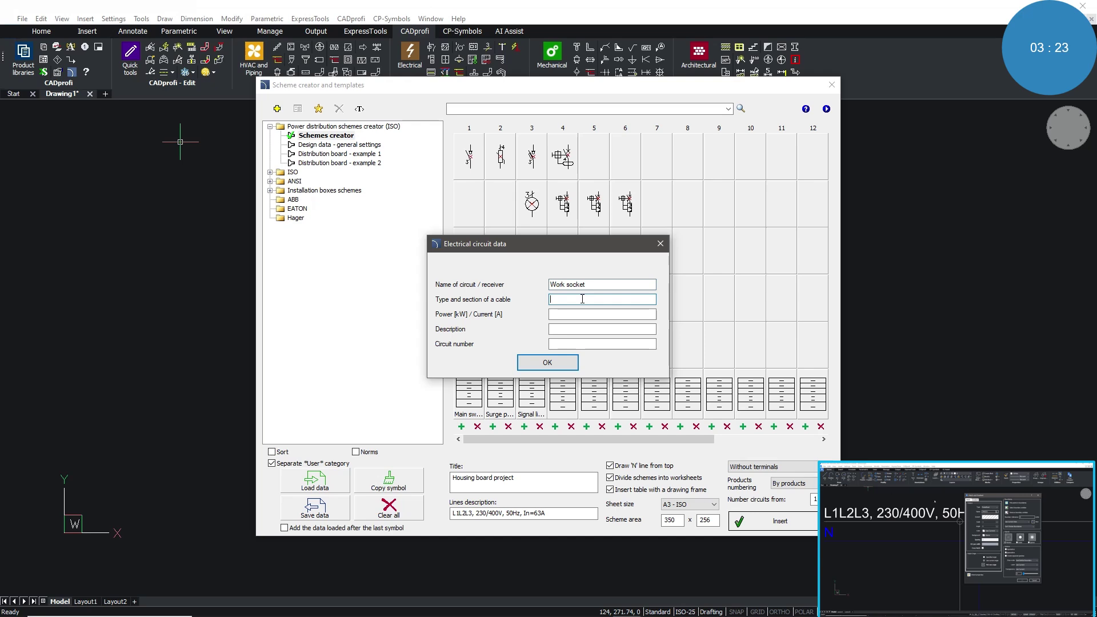
text(NYM-)
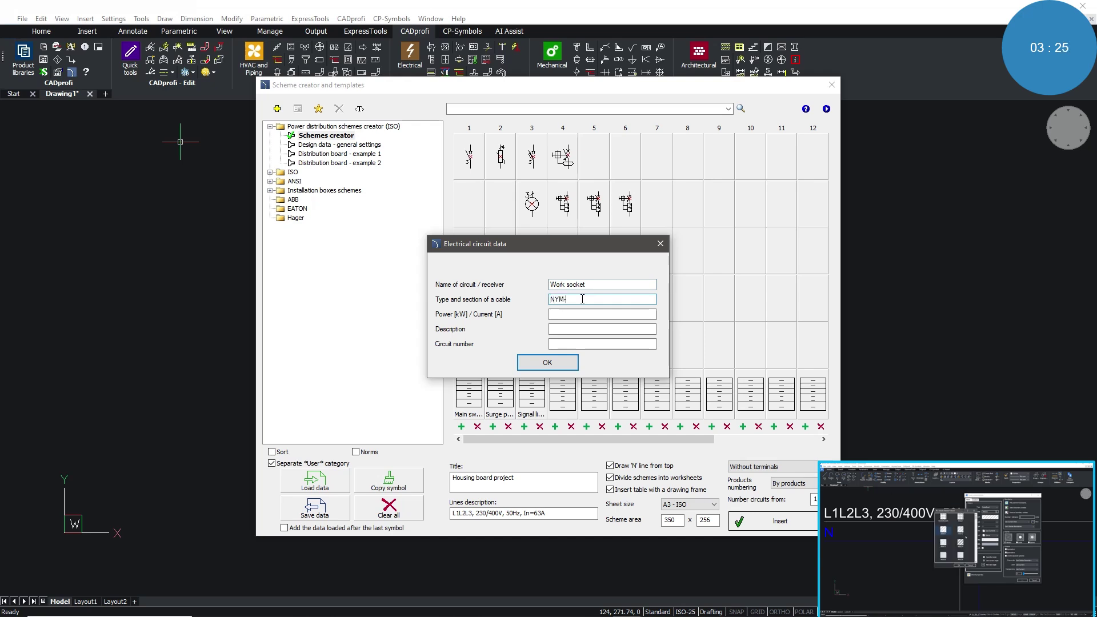
text(J)
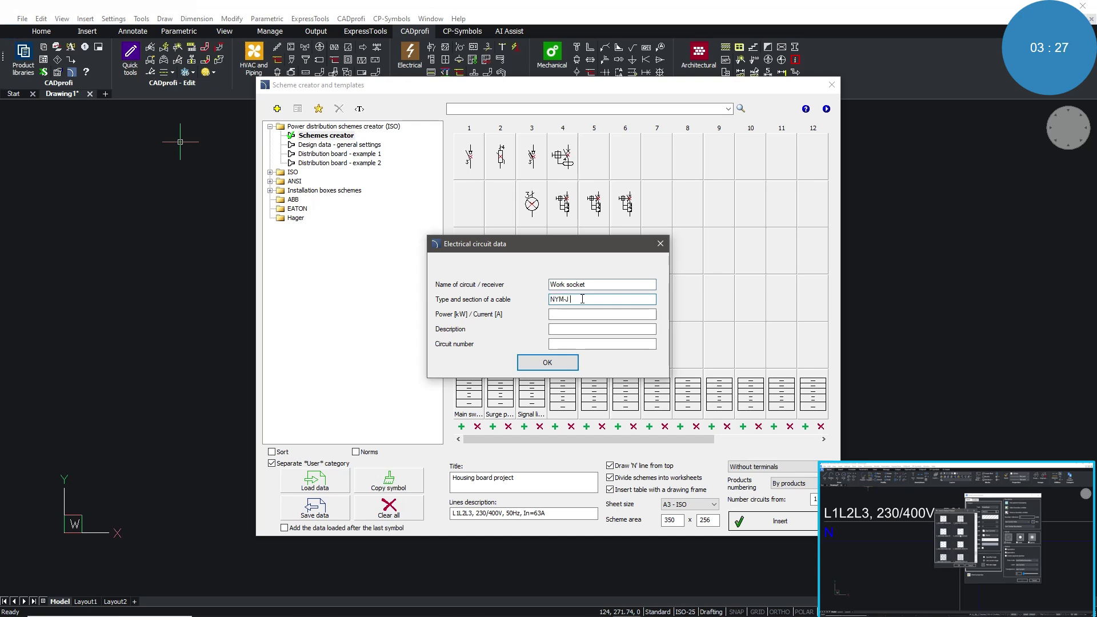
text( 3x2.5mm2)
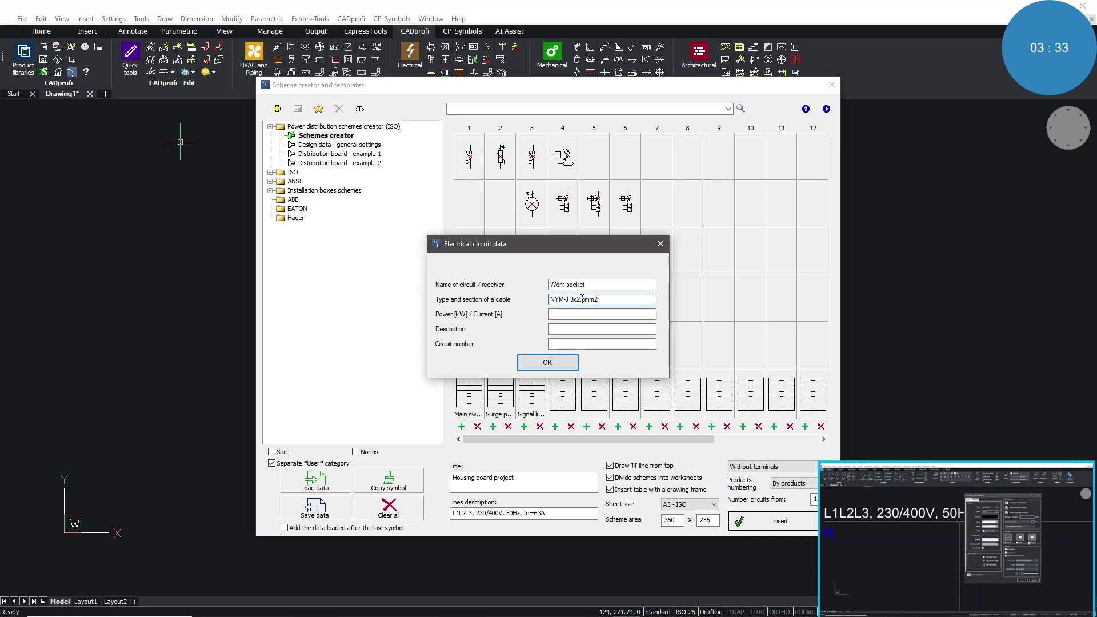
click(580, 315)
text(2.)
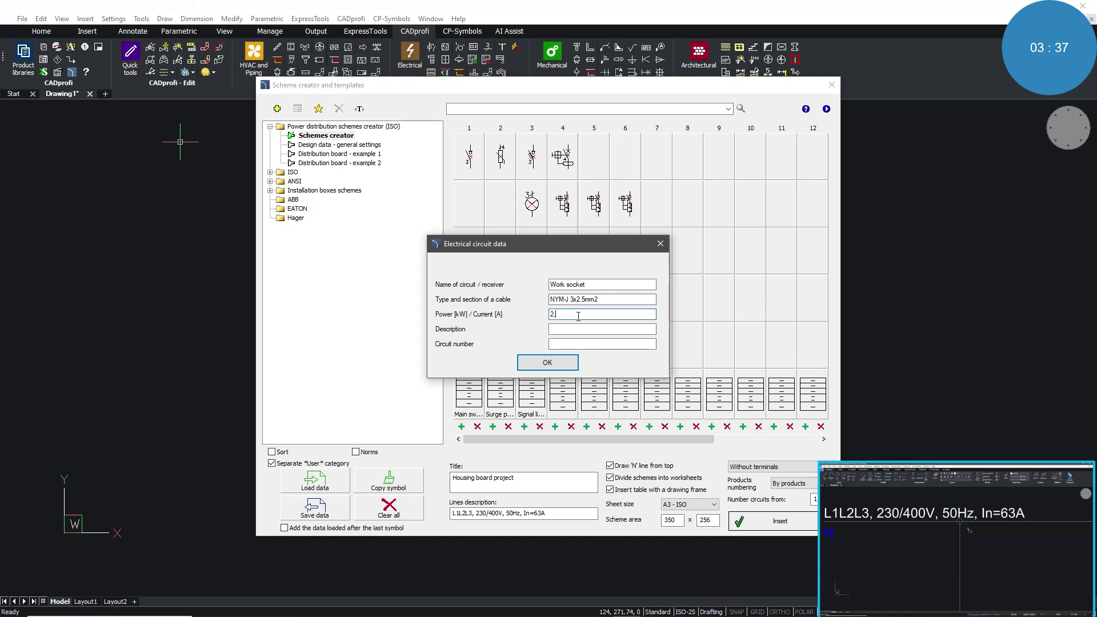
text(5kW)
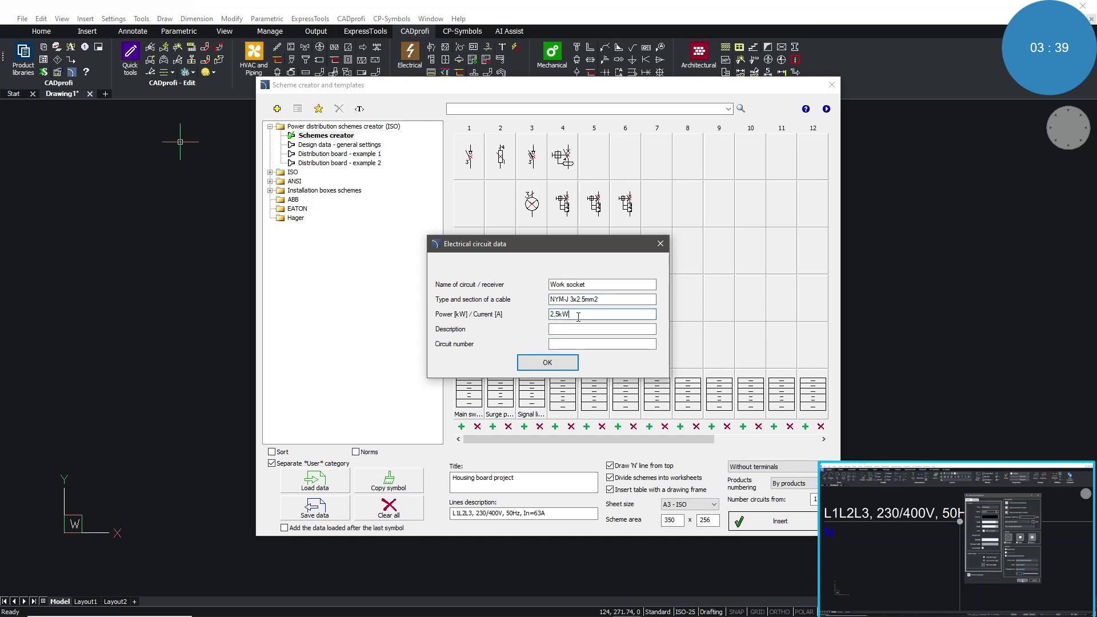
click(574, 328)
text(K)
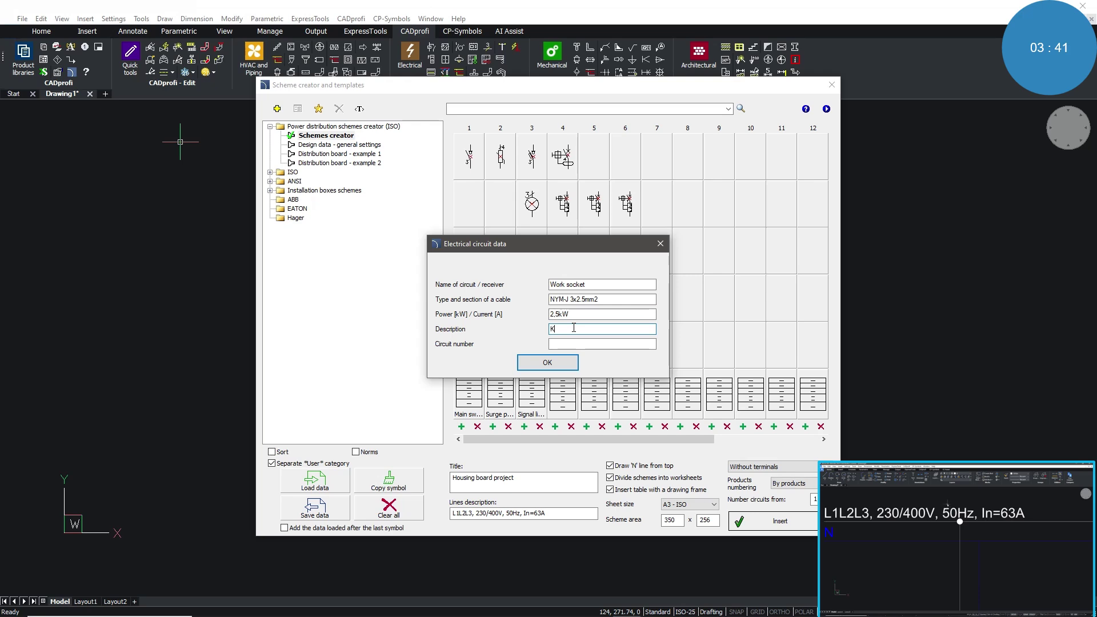
text(itchen)
click(546, 364)
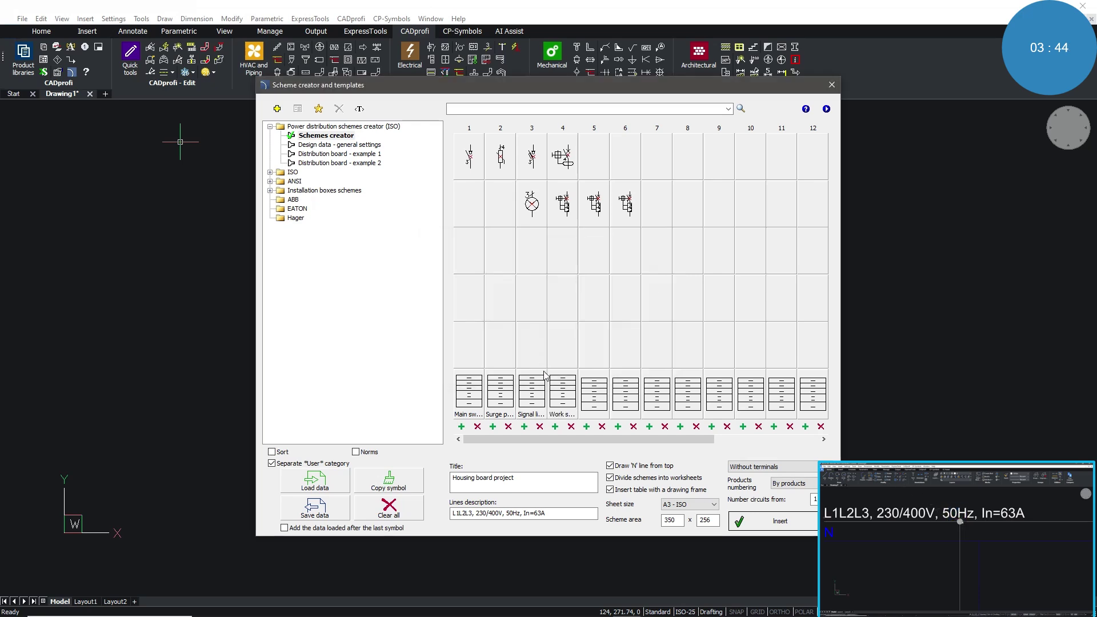
Step: Copy the Work socket circuit from column 4 into columns 5 and 6
right_click(570, 402)
click(600, 407)
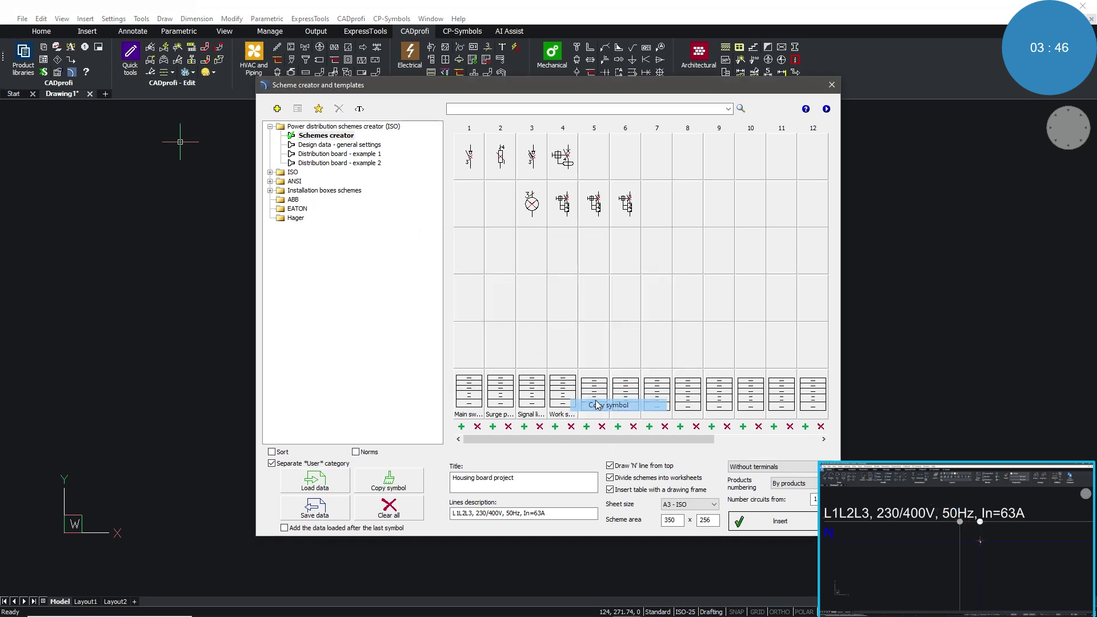
right_click(623, 379)
click(651, 384)
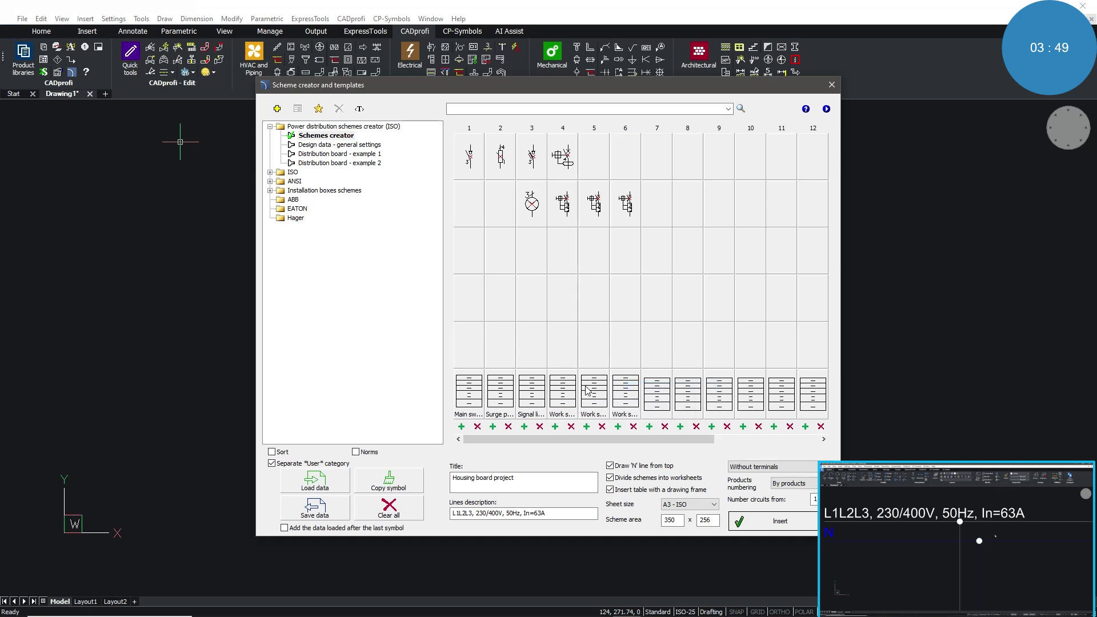
Step: Change circuit 5 to 2kW with description Bathroom
right_click(587, 394)
click(591, 400)
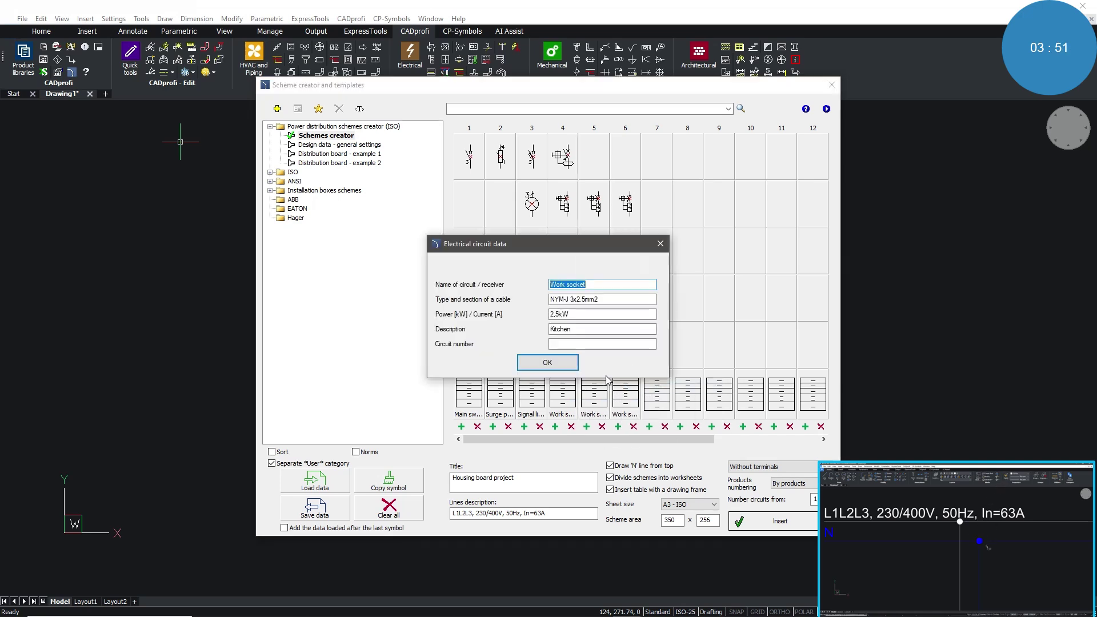
click(559, 314)
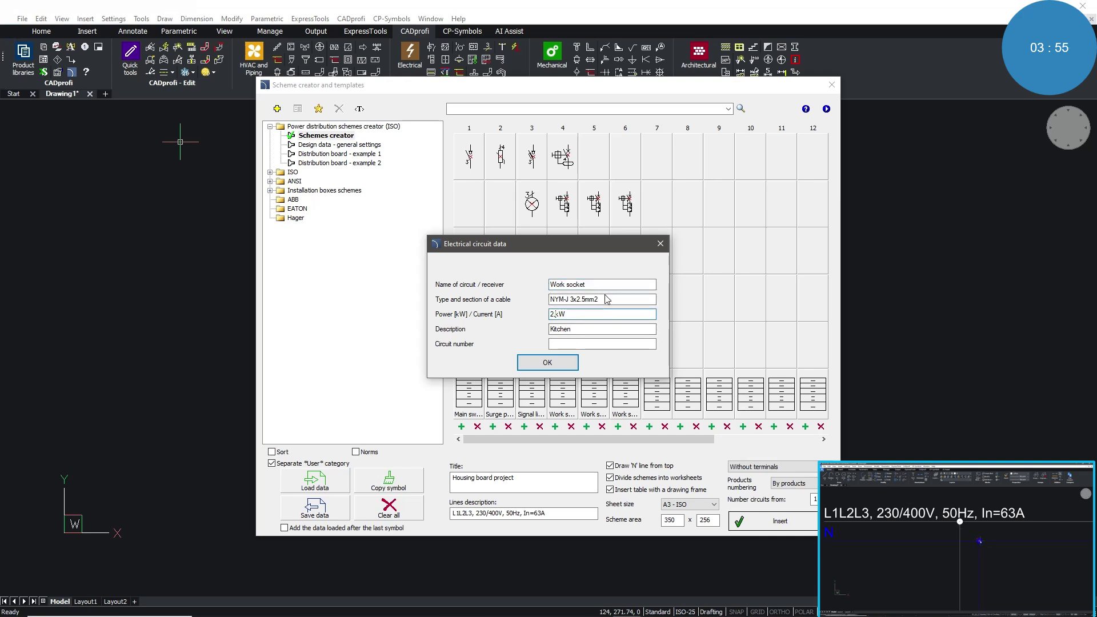
key(Tab)
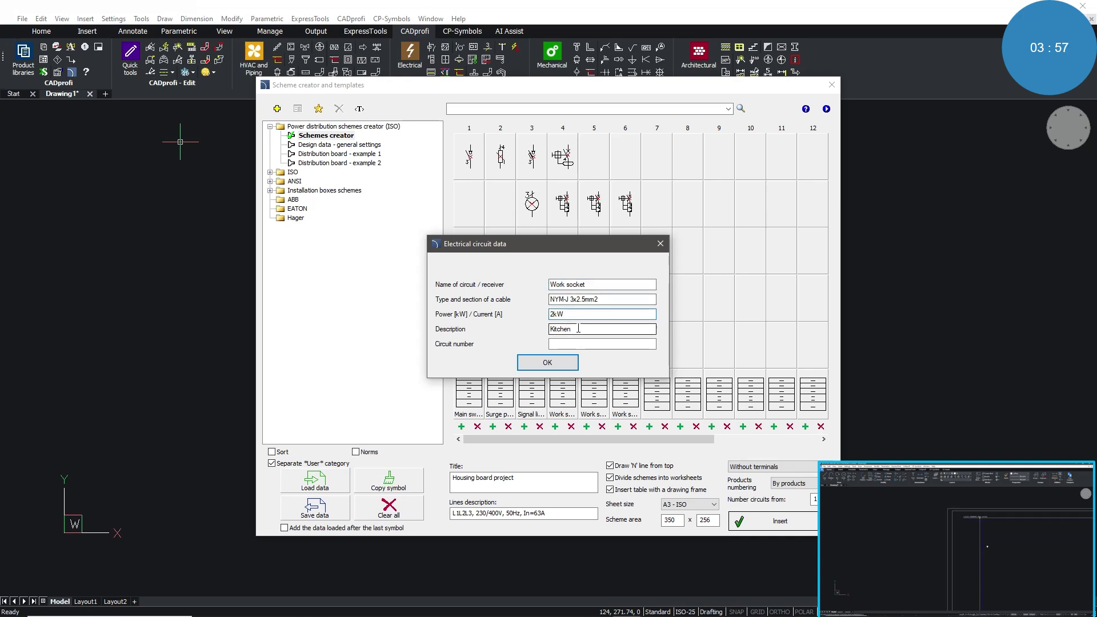
text(Bathroom)
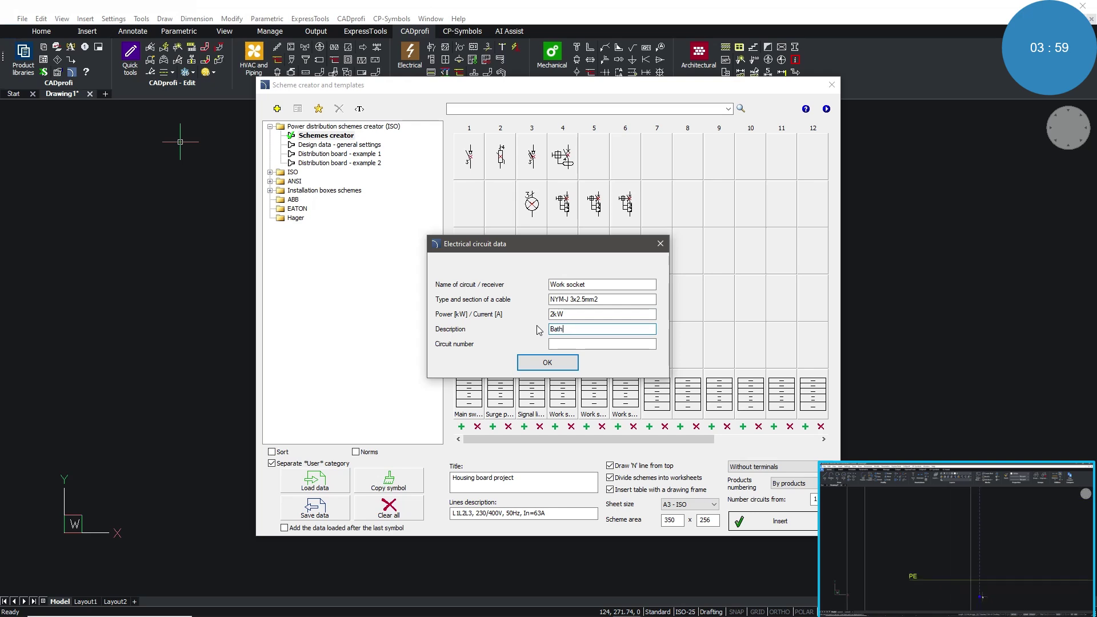
click(548, 363)
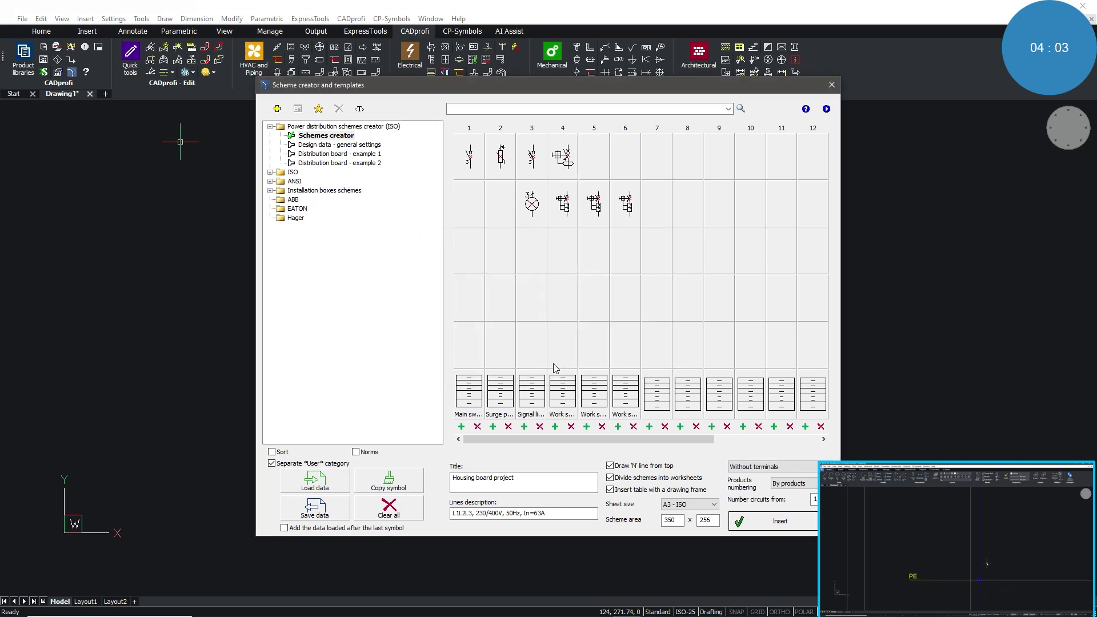
Step: Change circuit 6's description to Living room
double_click(622, 408)
text(Kitchen)
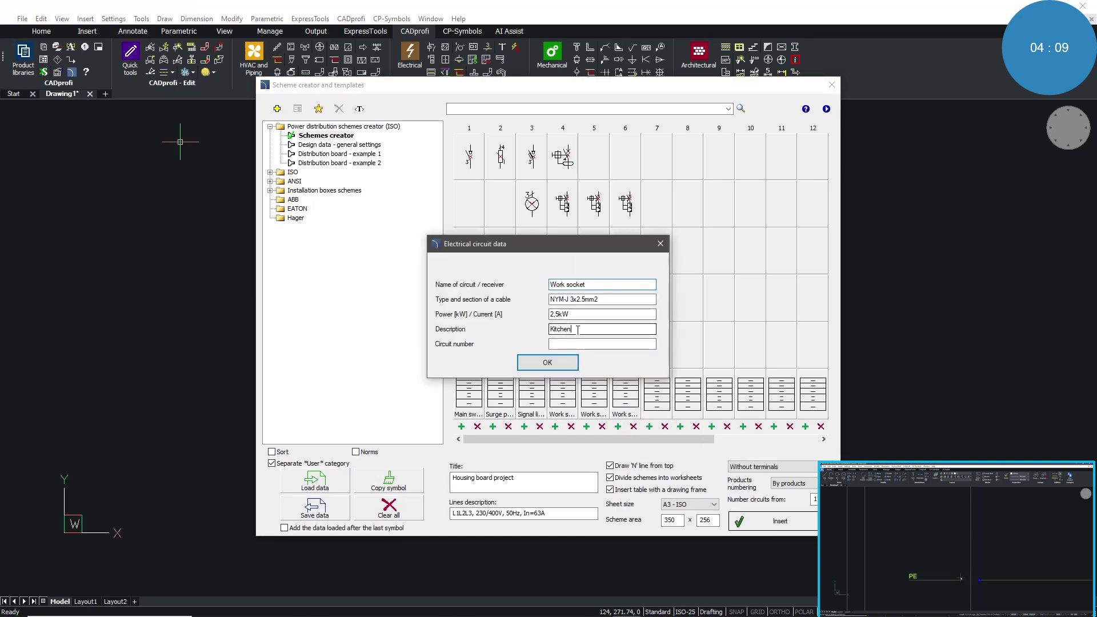
double_click(578, 330)
text(iving room)
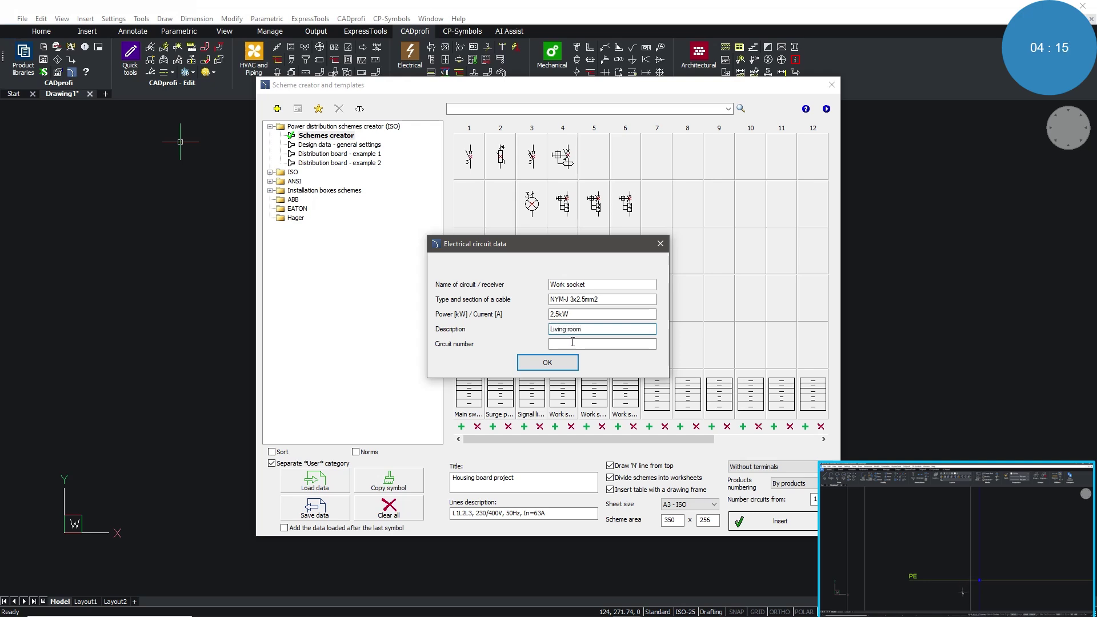
click(562, 361)
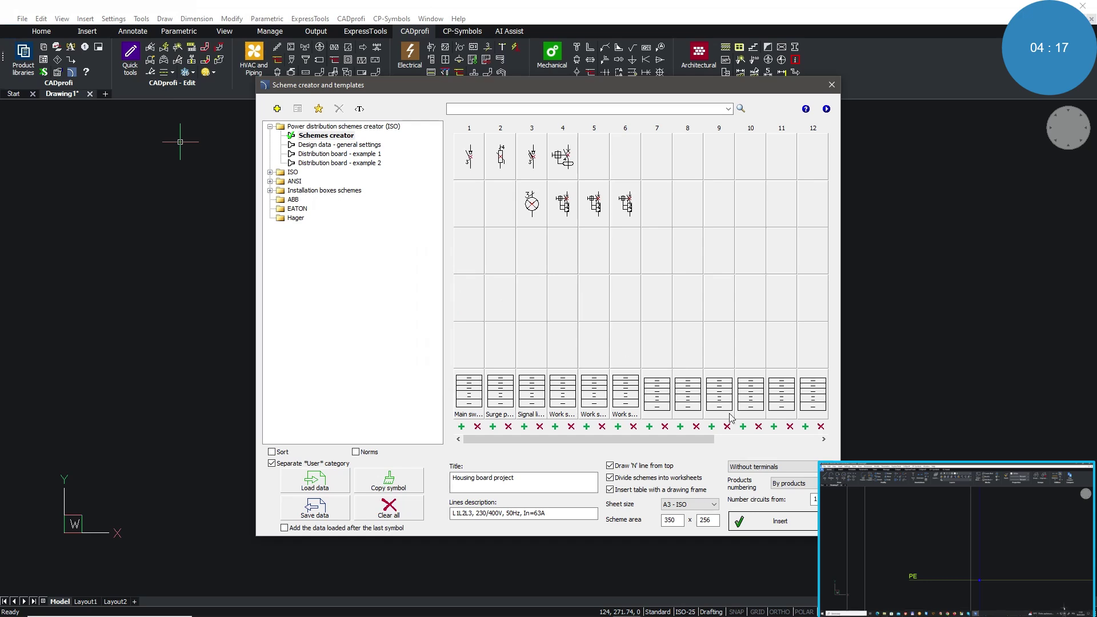
Step: Insert the Housing board project scheme and cover sheet at the top-left of the empty canvas
click(769, 526)
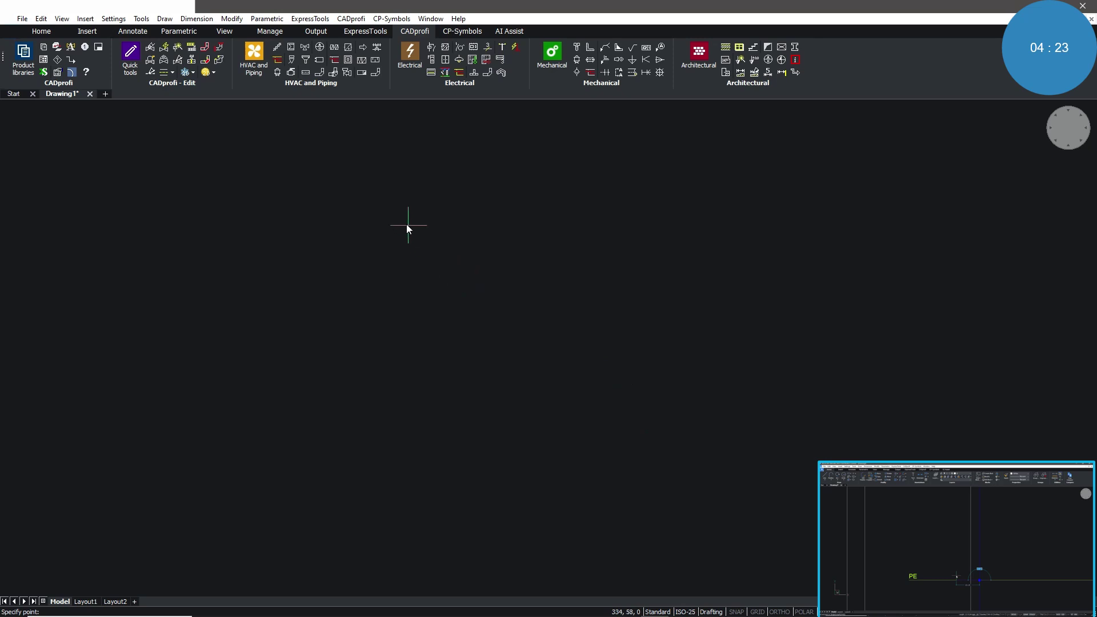
click(391, 149)
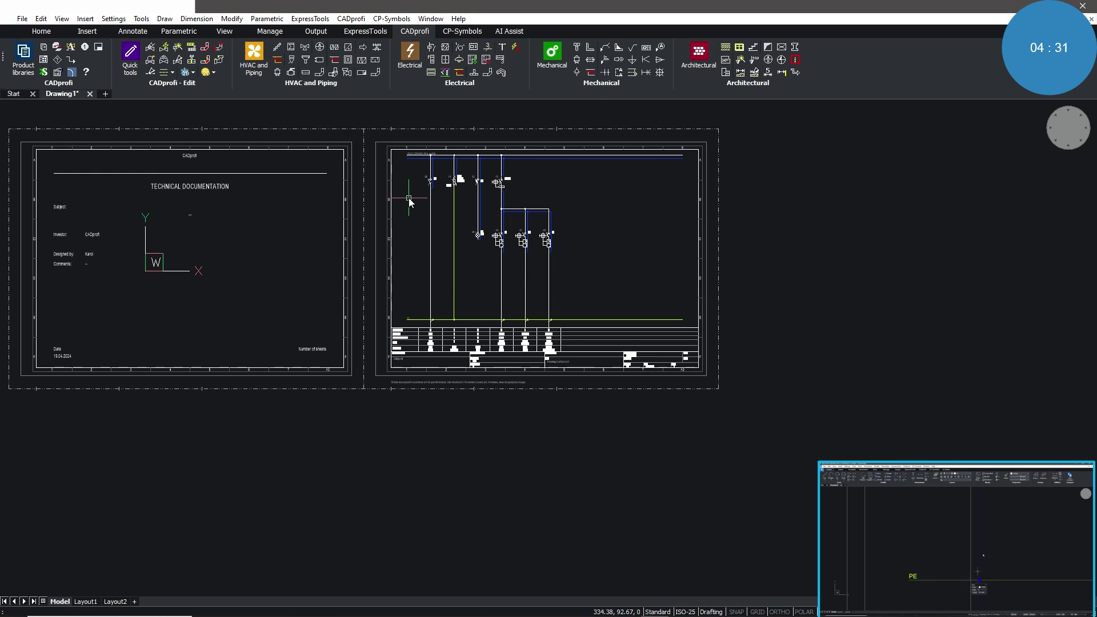
Step: Run the 'Electrical - insert 2D views from selected symbols' report on the window-selected schematic
click(45, 73)
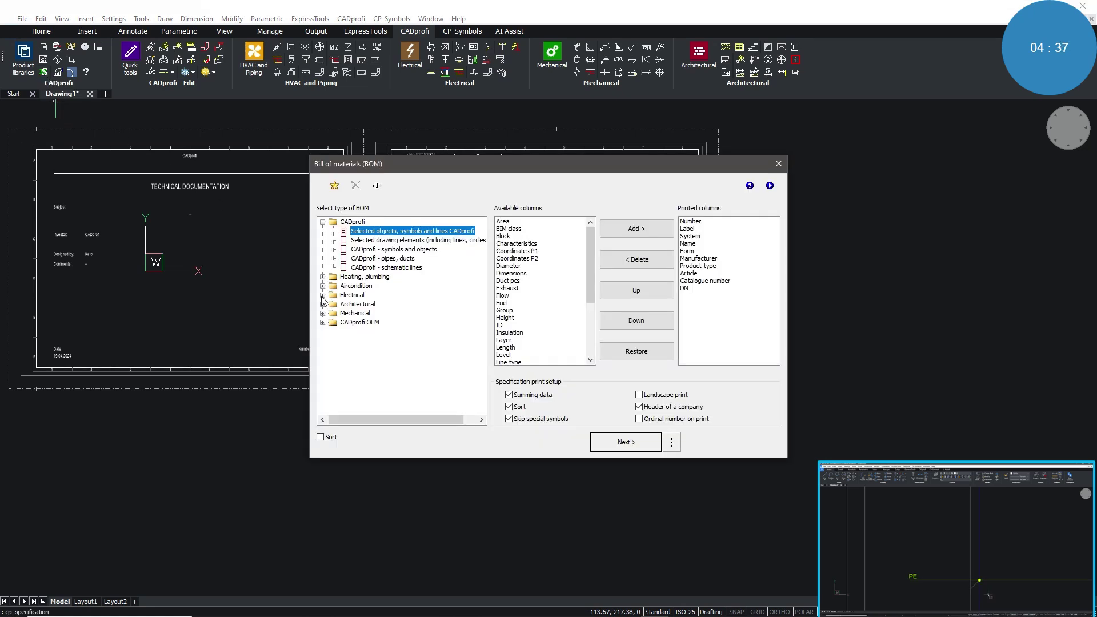
click(323, 295)
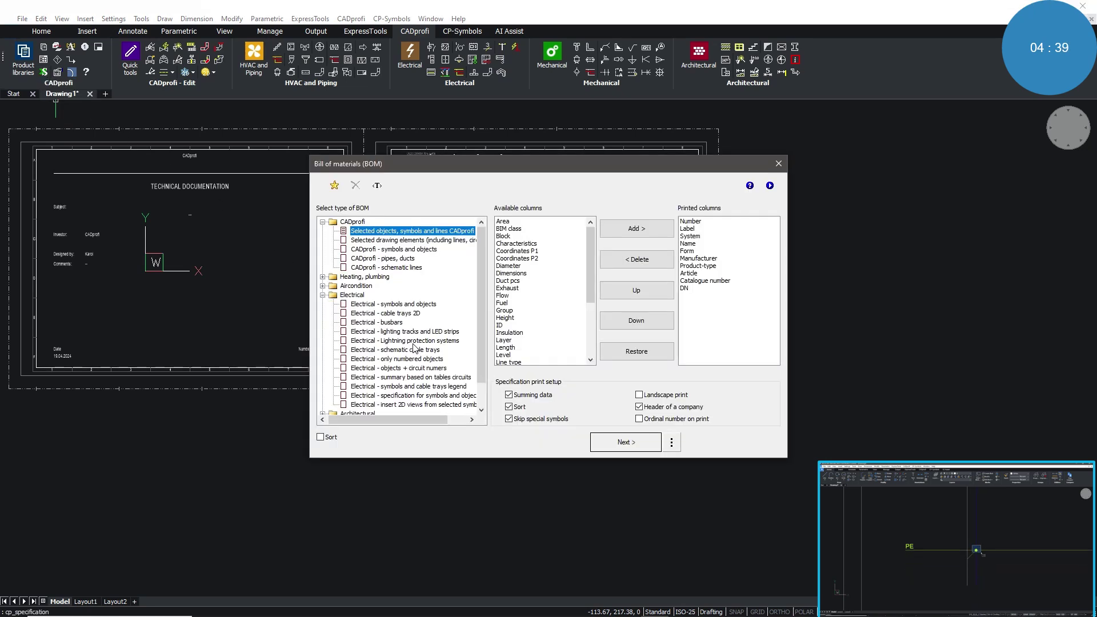
click(442, 405)
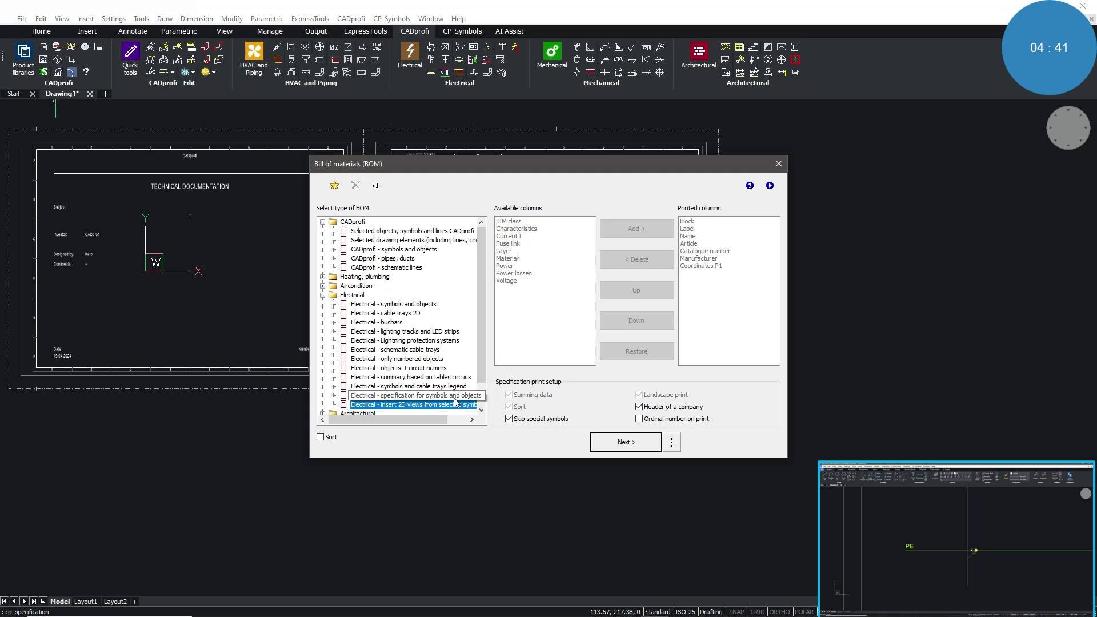
click(636, 443)
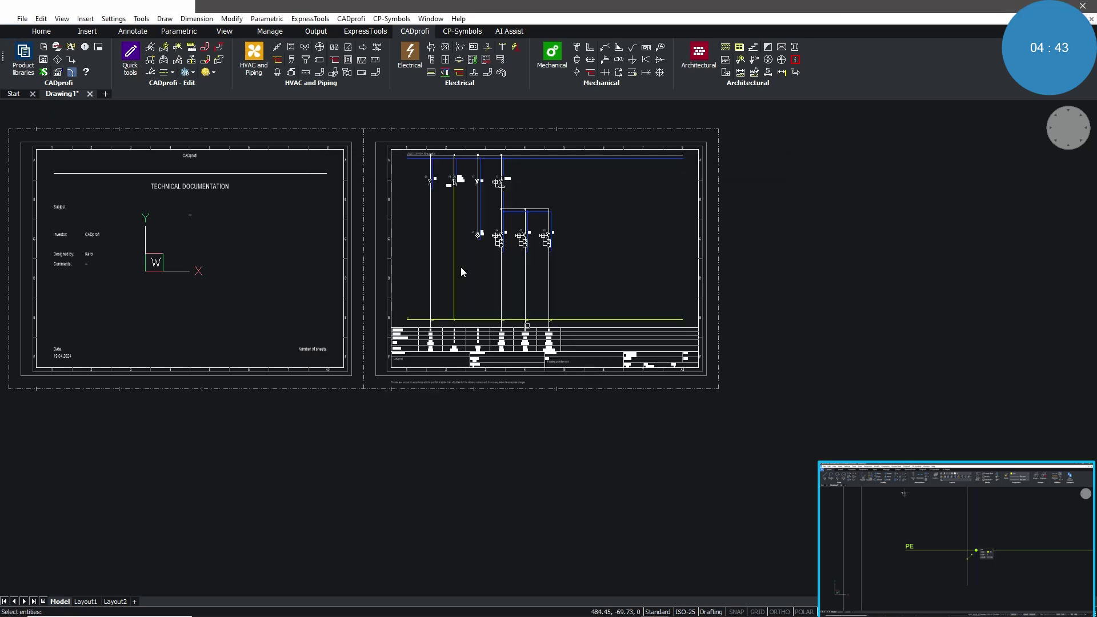
click(362, 115)
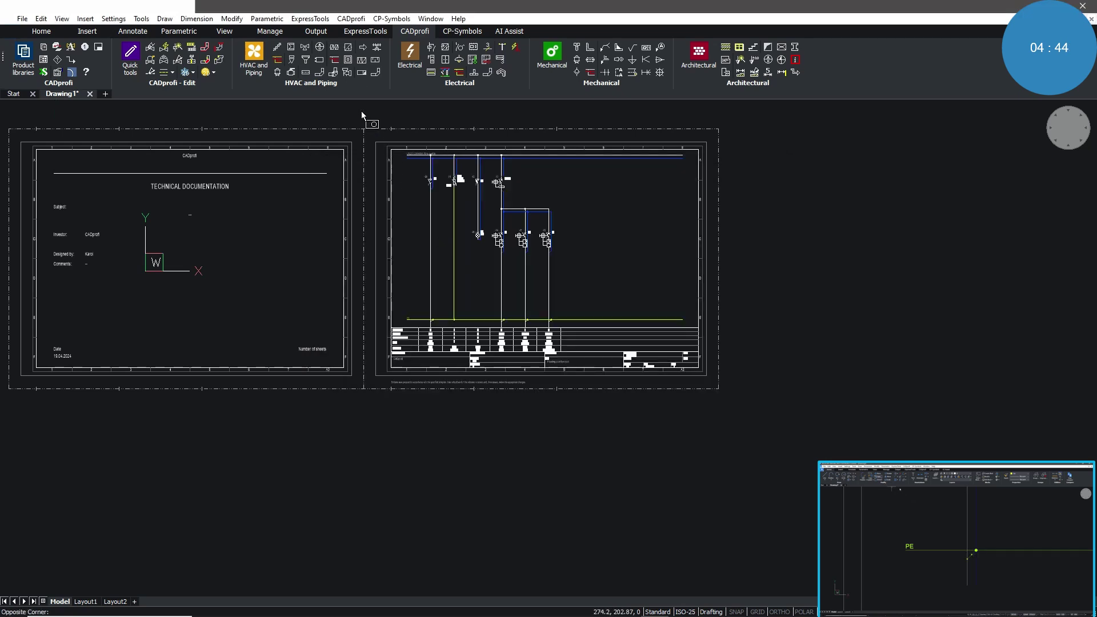
click(582, 282)
key(Return)
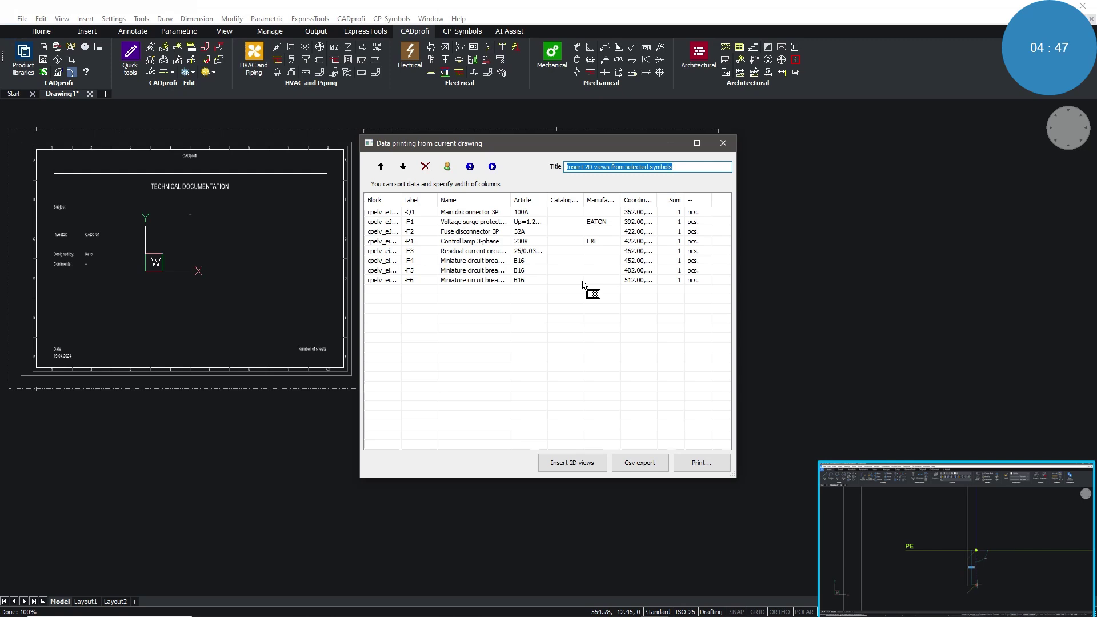
Step: Insert the devices' 2D front views and place them beneath the scheme sheets
click(575, 466)
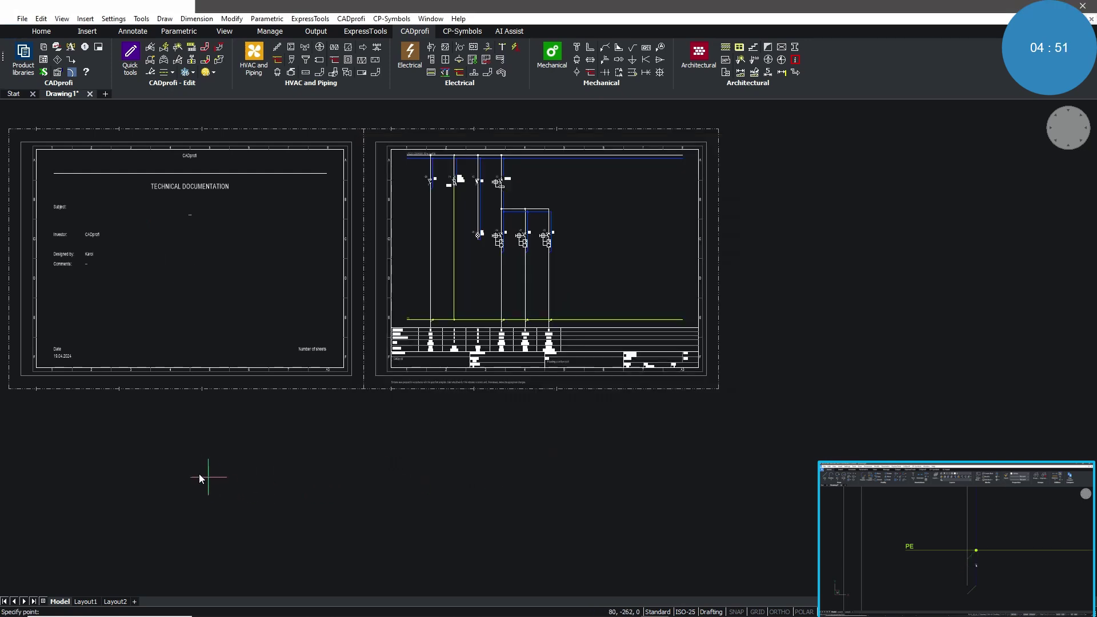
click(177, 465)
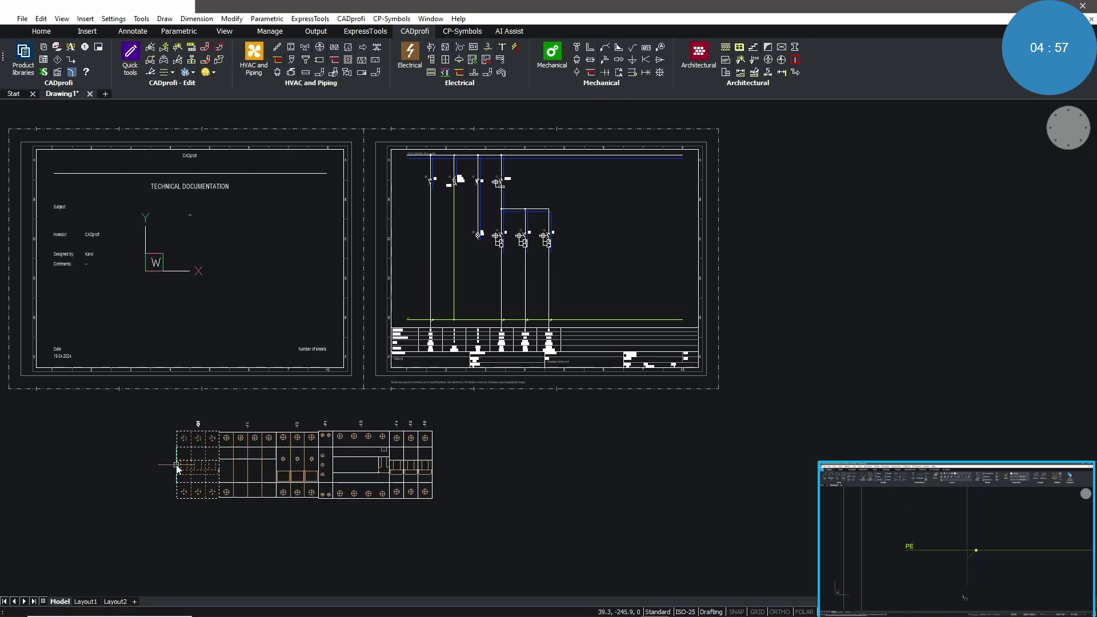
click(137, 444)
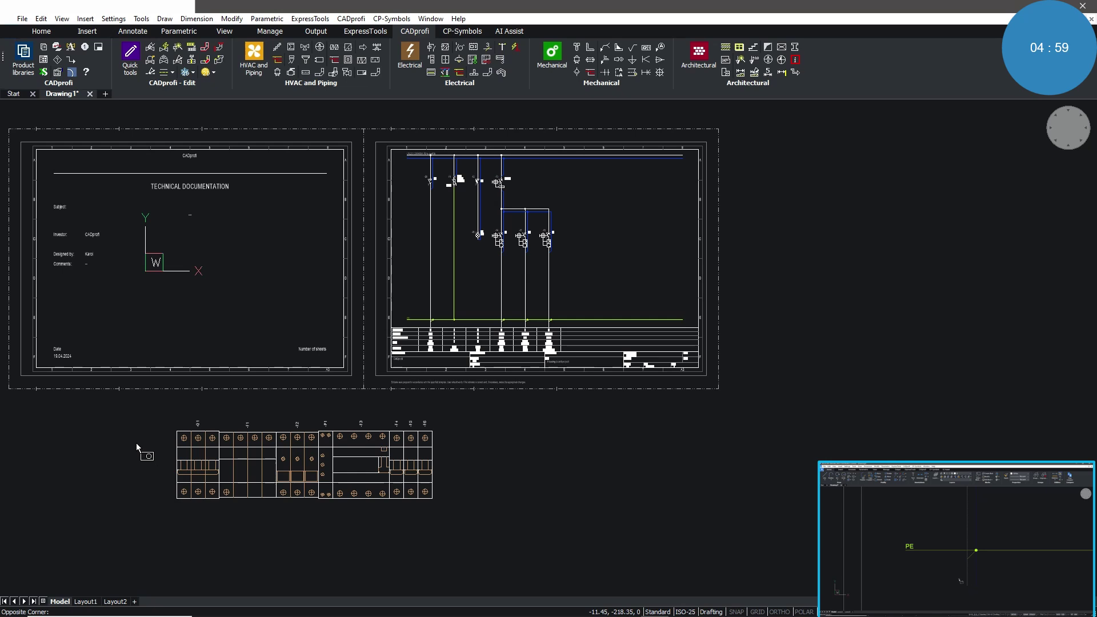
key(Escape)
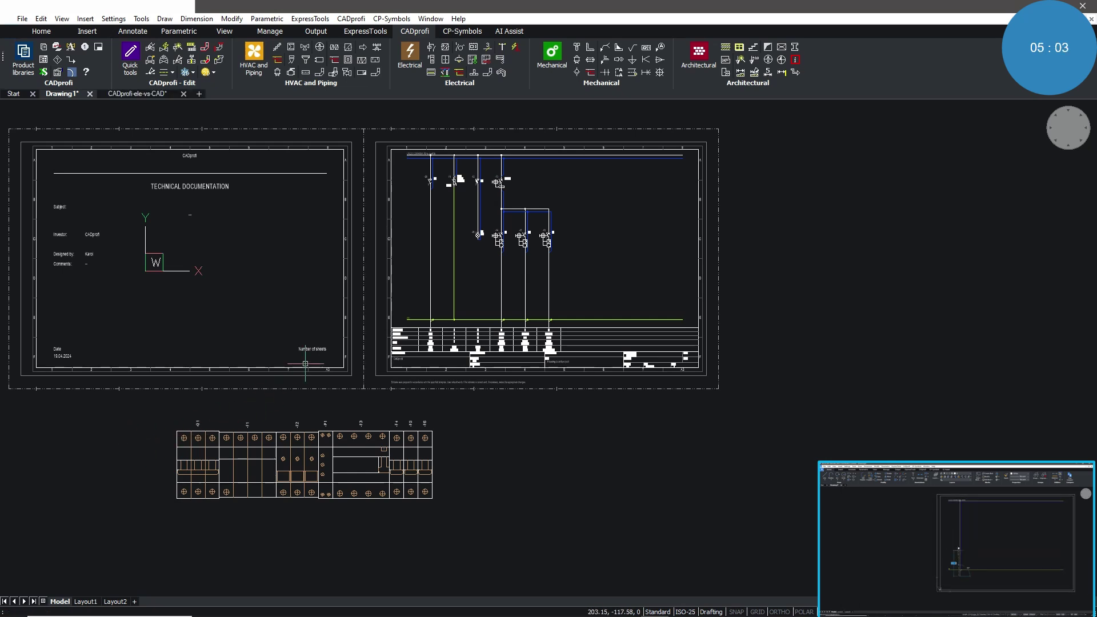
Step: Insert a flush-mounted 24-module (2x12) enclosure -U1, sized to the selected 2D device views, right of the sheets
click(470, 129)
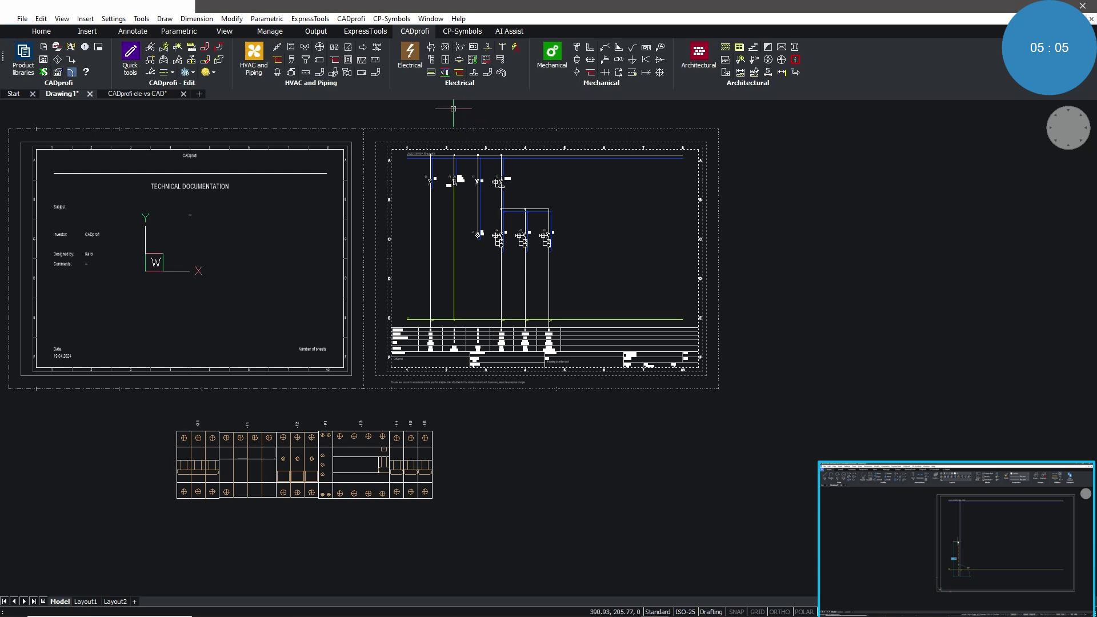
click(446, 61)
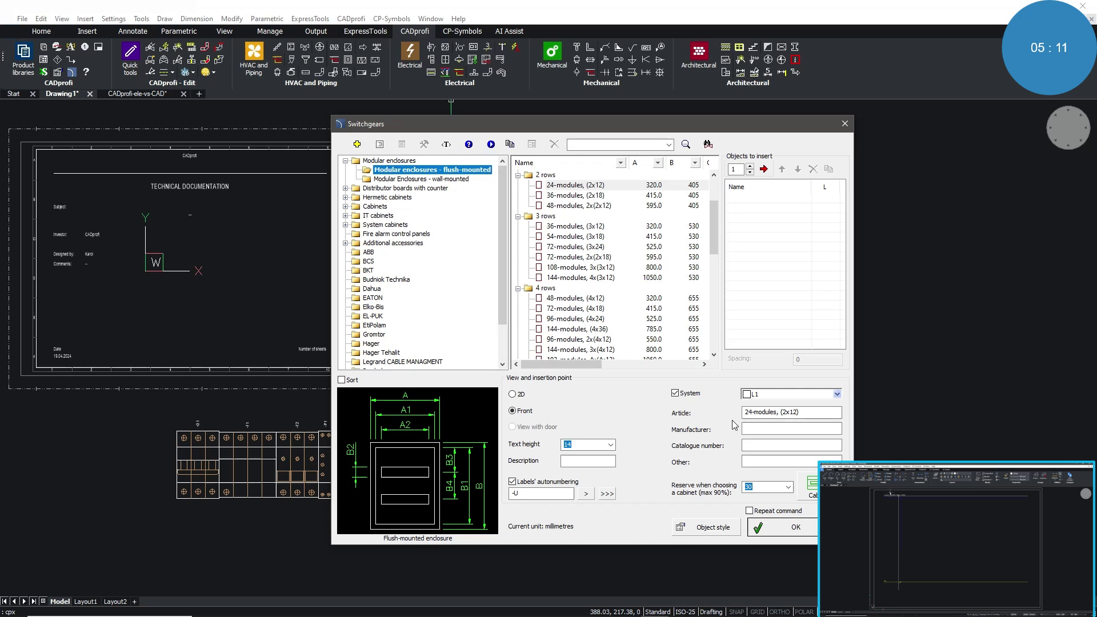
click(815, 495)
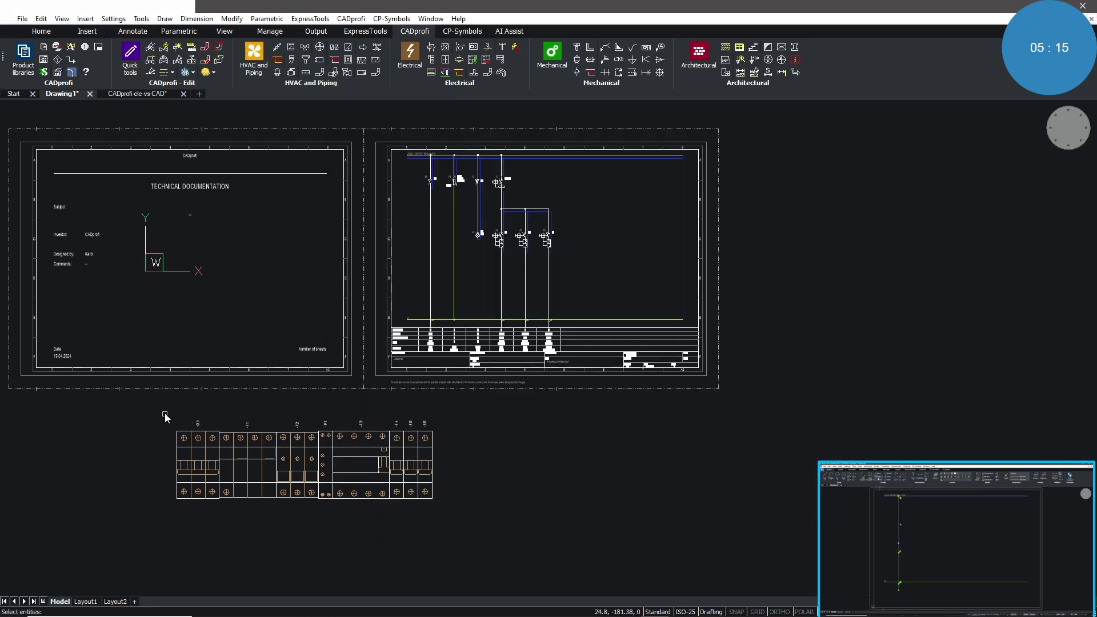
drag(165, 415, 455, 517)
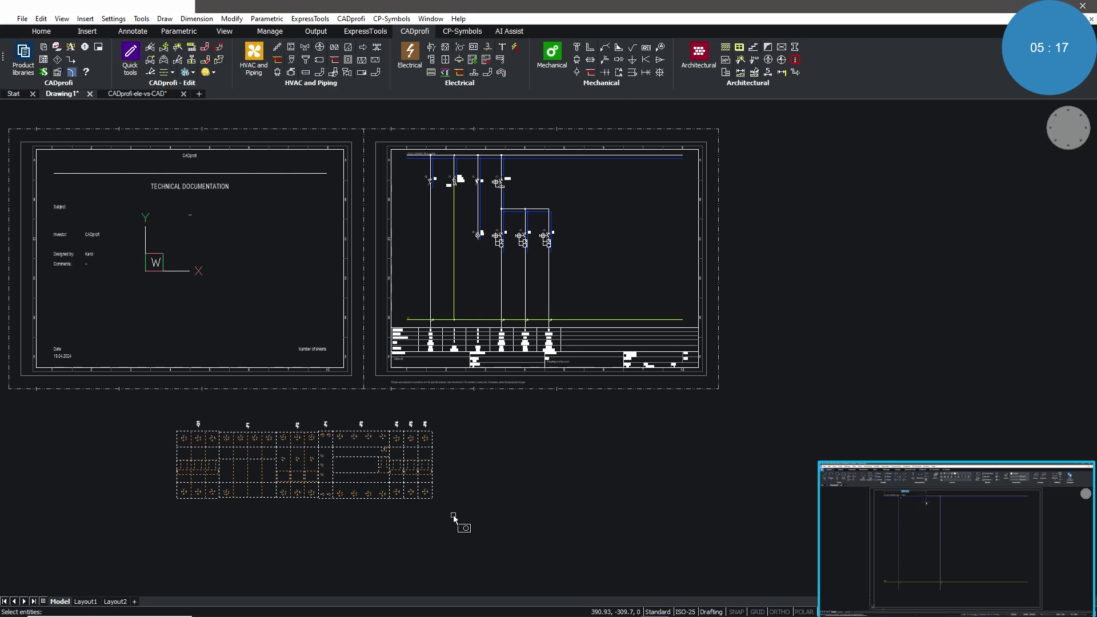
key(Return)
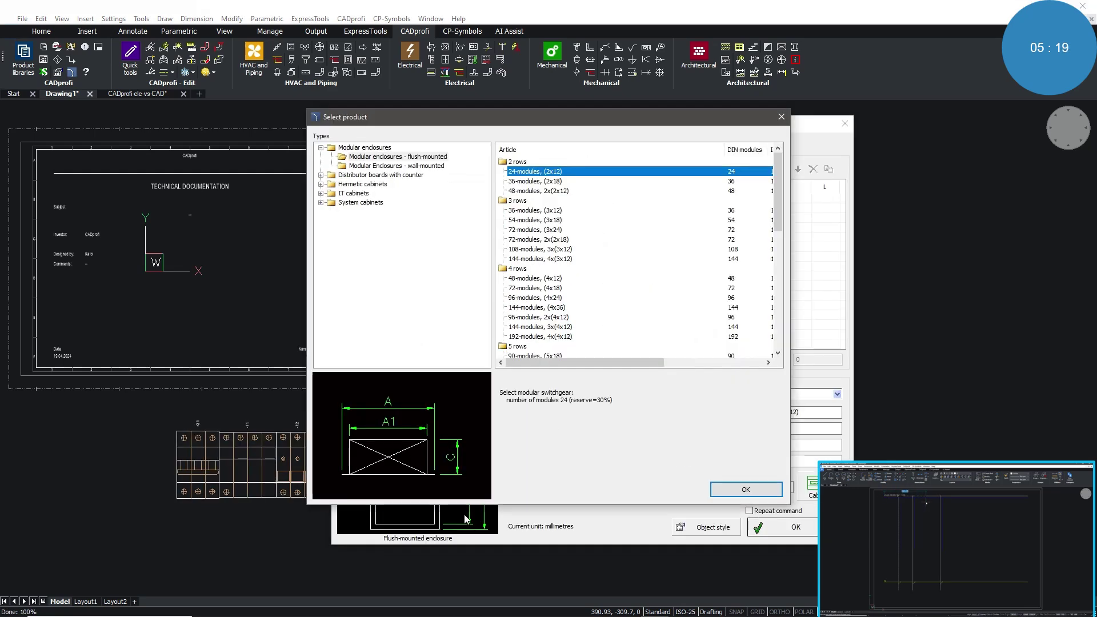
click(742, 489)
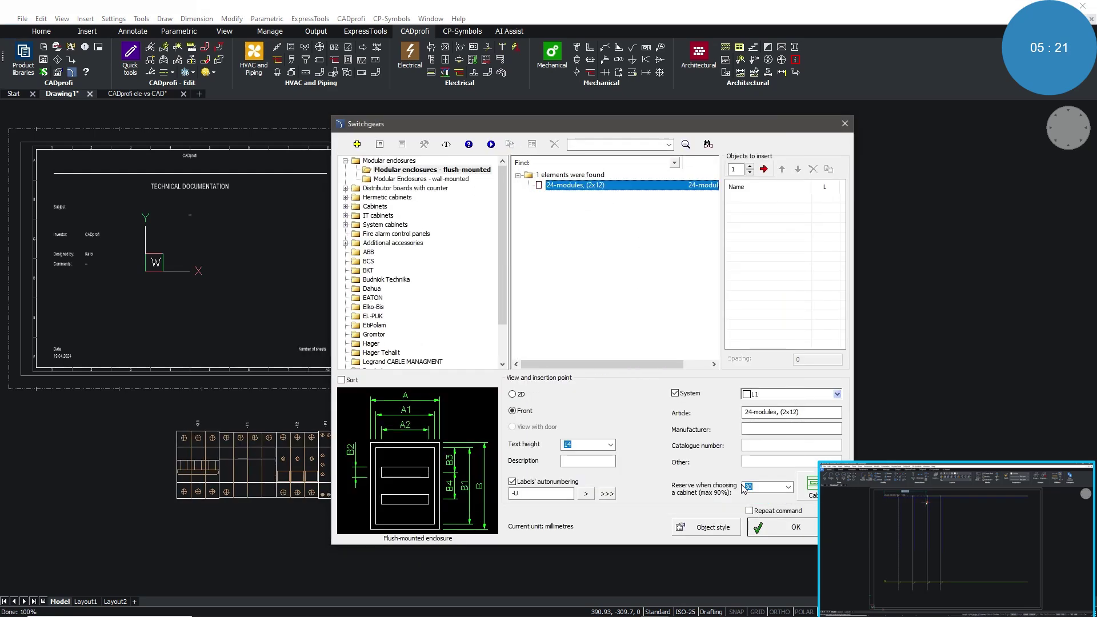
click(797, 528)
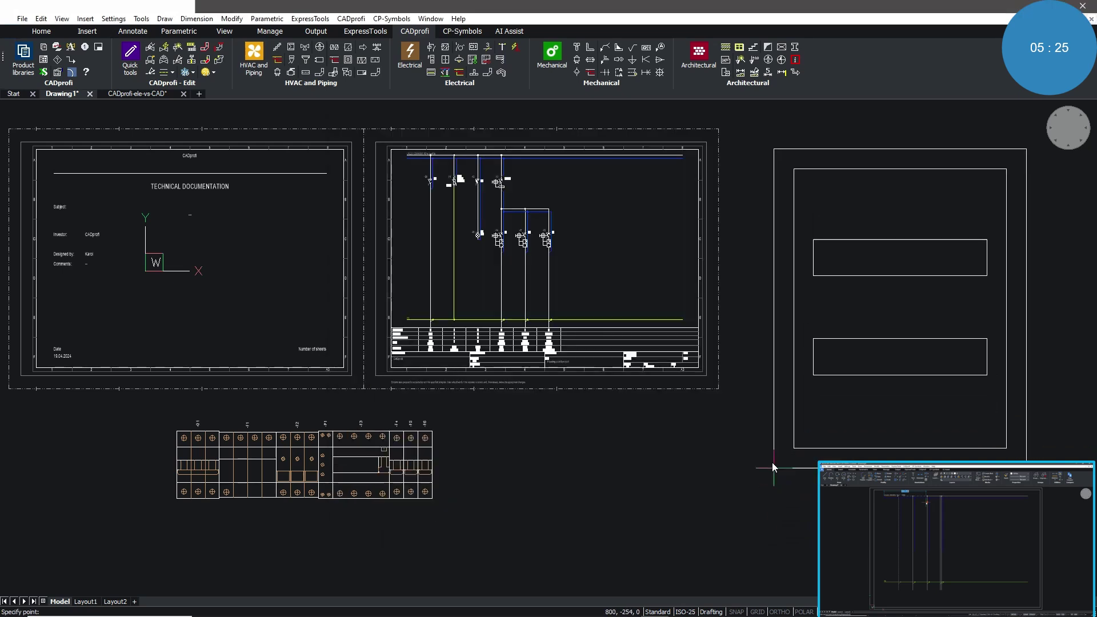
click(764, 447)
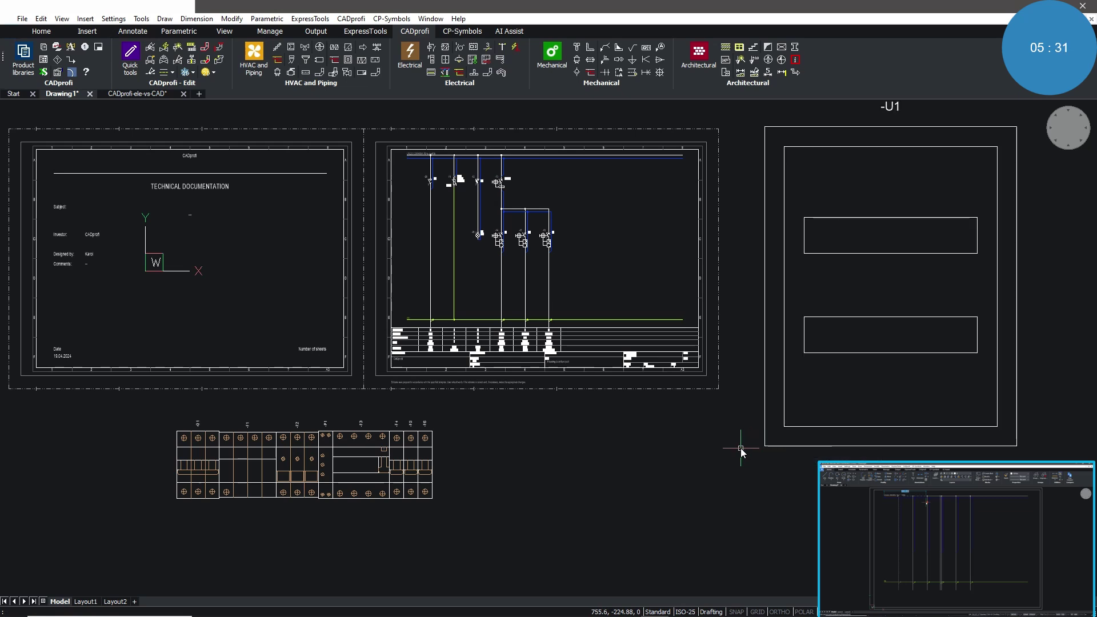
Step: Move the left group of device views into the enclosure's upper row
text(ove)
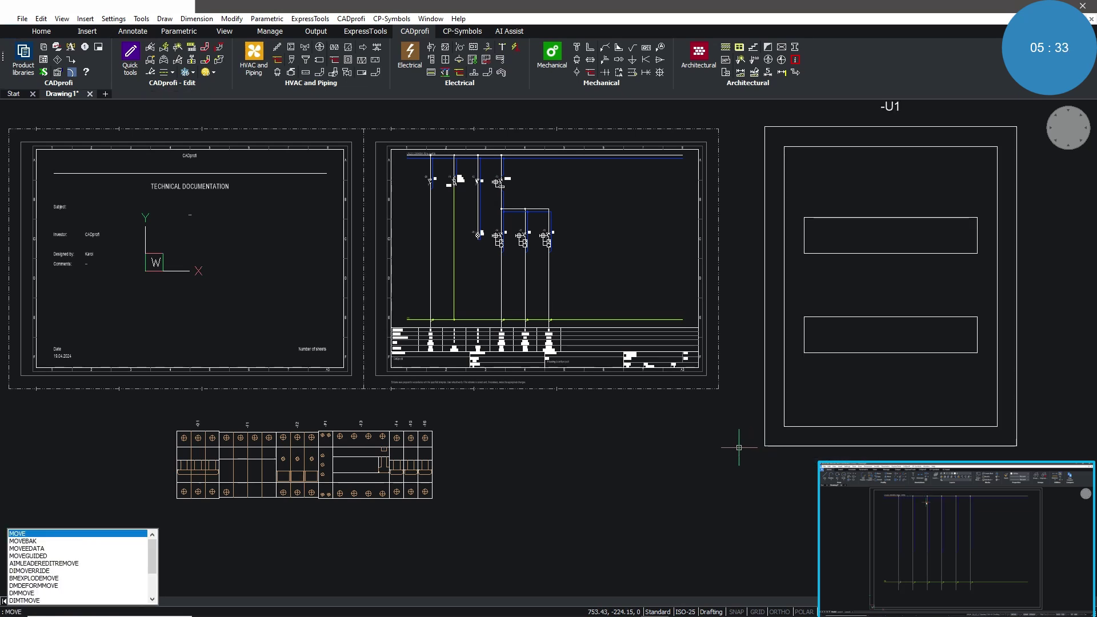
key(Return)
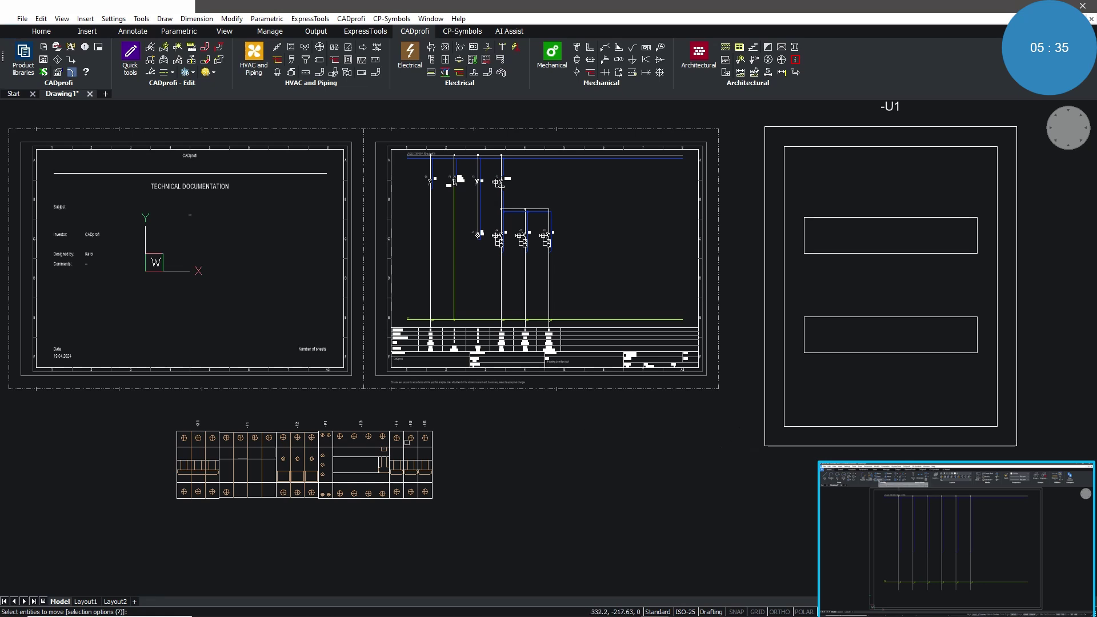
drag(161, 414, 339, 520)
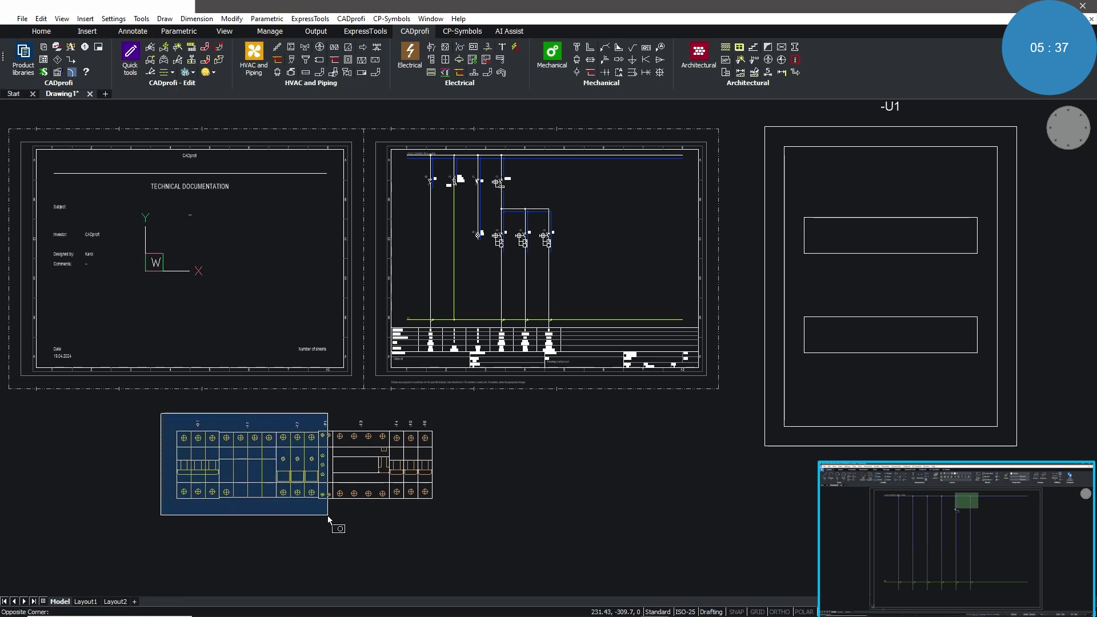
key(Return)
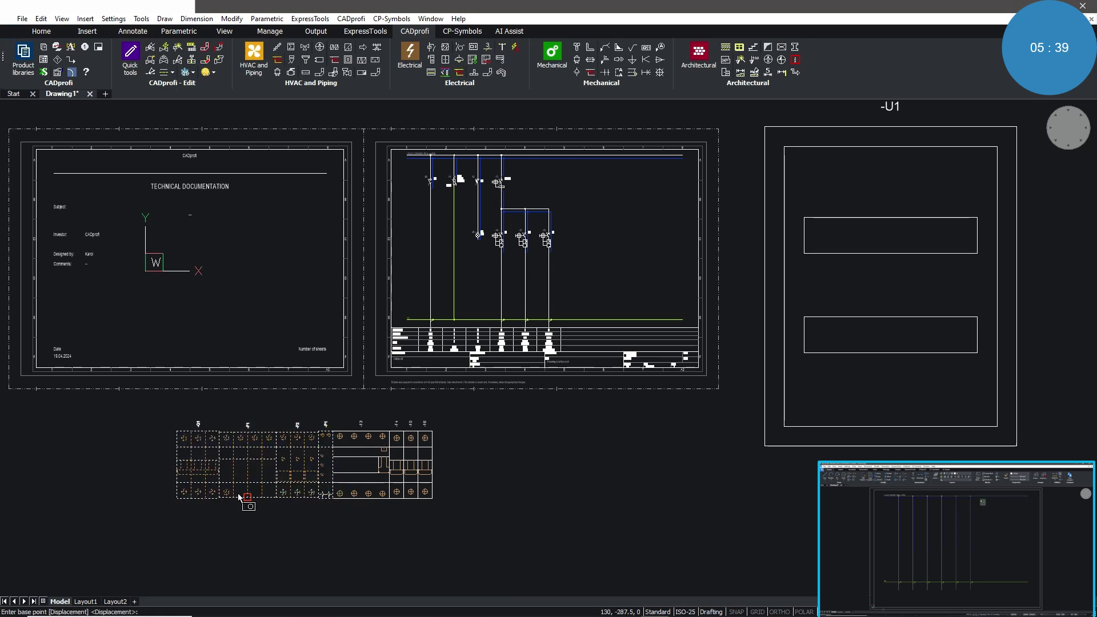
click(173, 464)
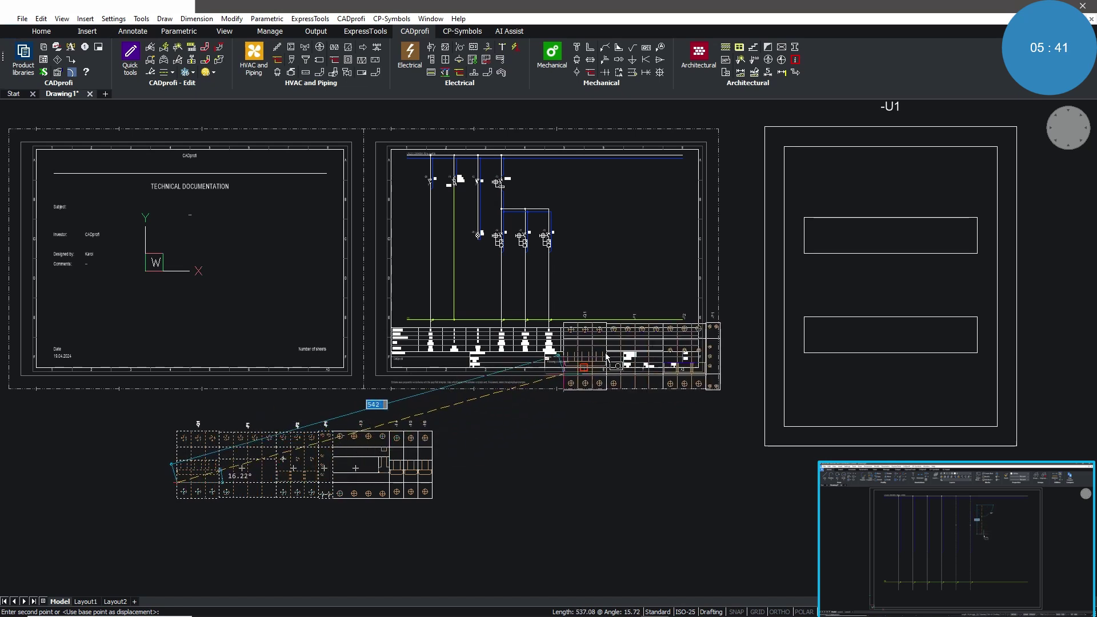
click(805, 258)
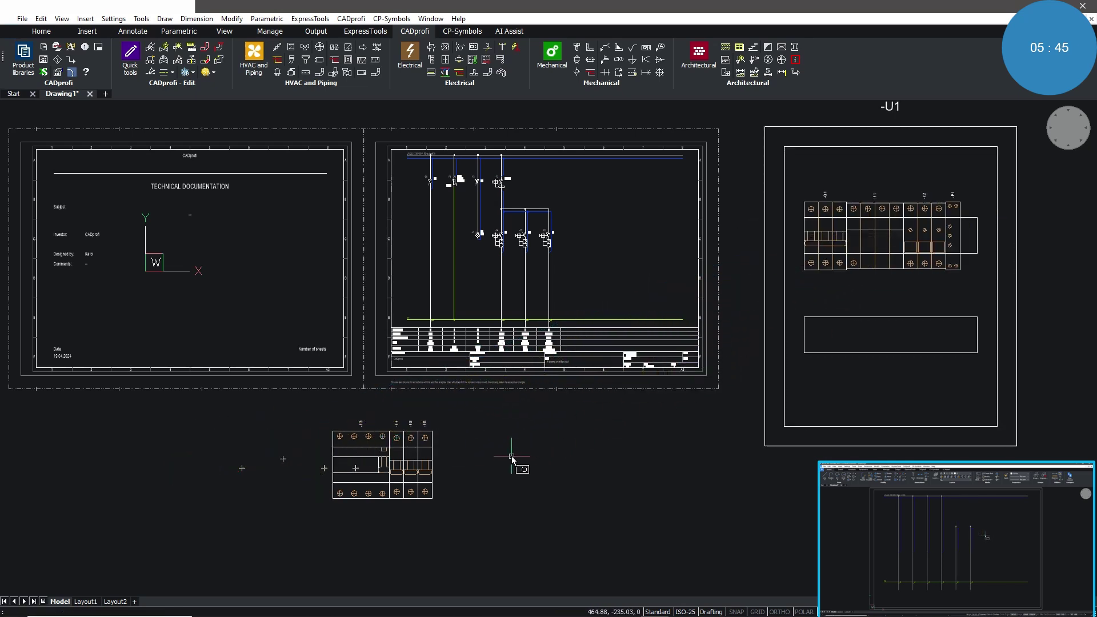
Step: Move the remaining device views into the enclosure's lower row
key(Return)
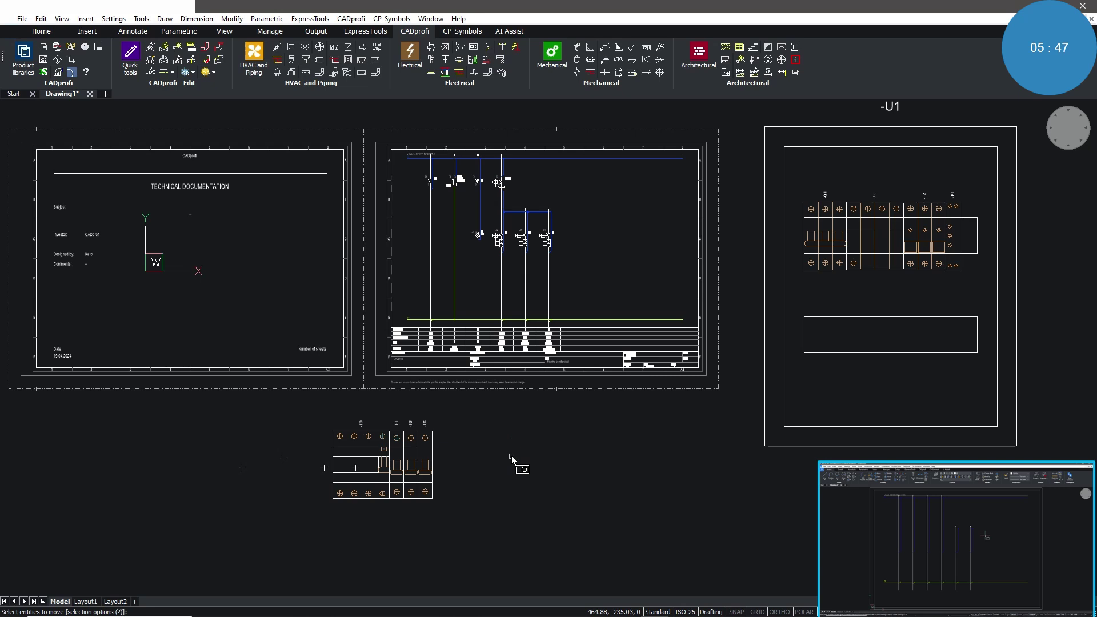
drag(310, 406, 465, 533)
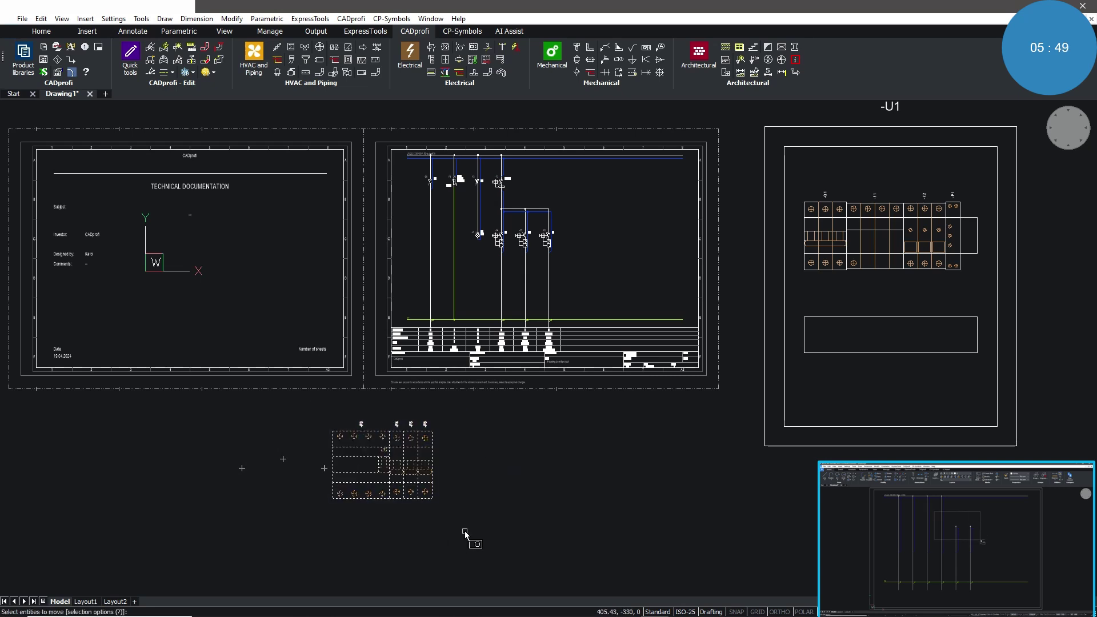
key(Return)
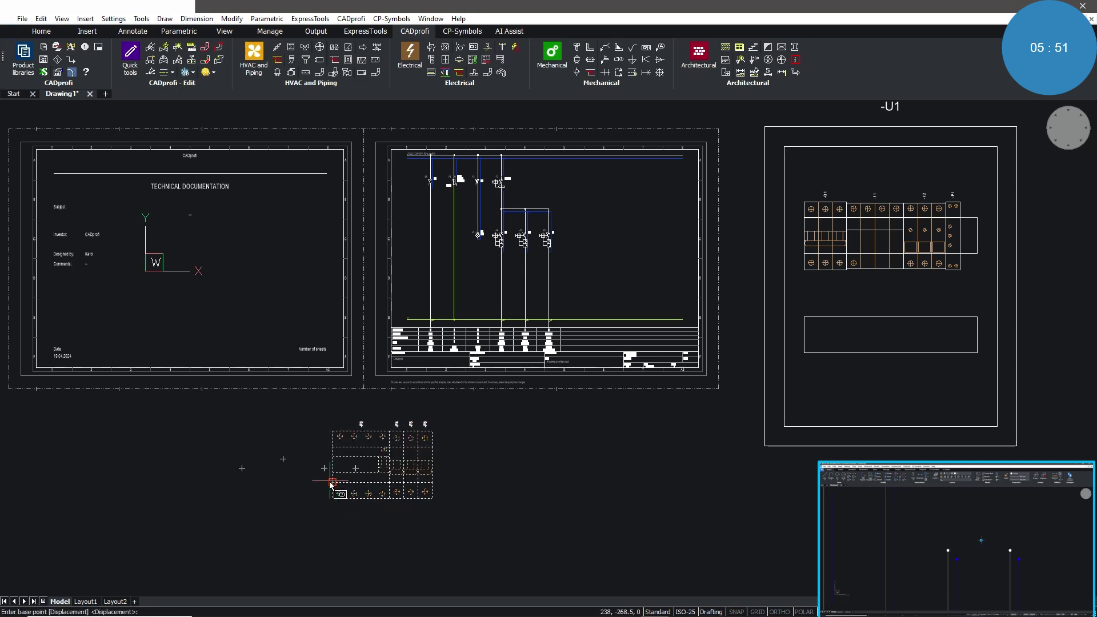
click(333, 483)
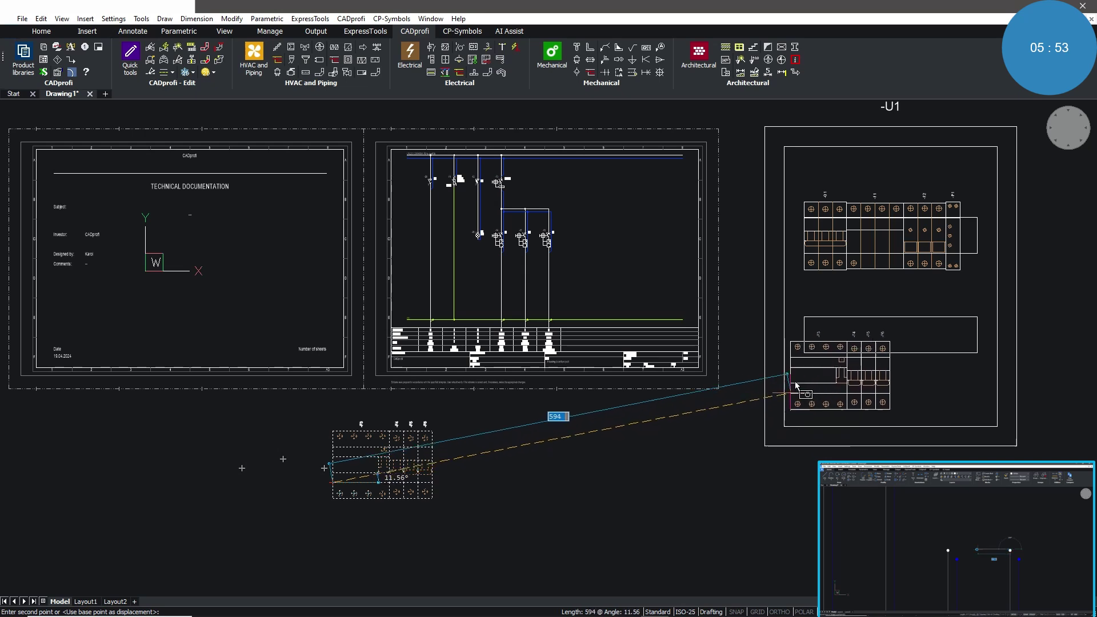
click(806, 355)
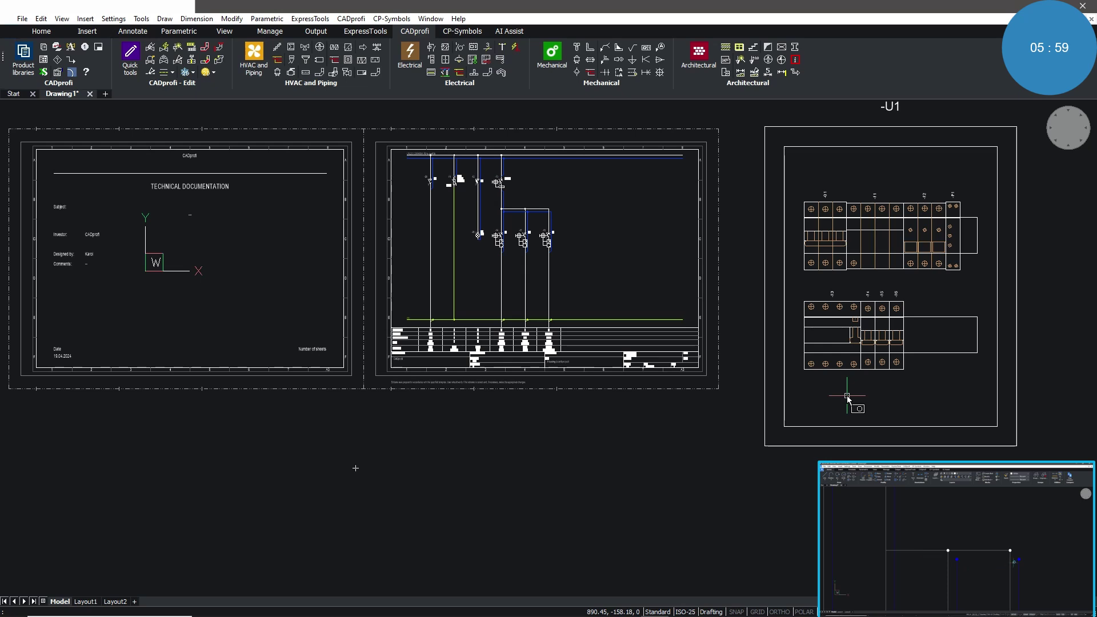
middle_drag(514, 507, 519, 431)
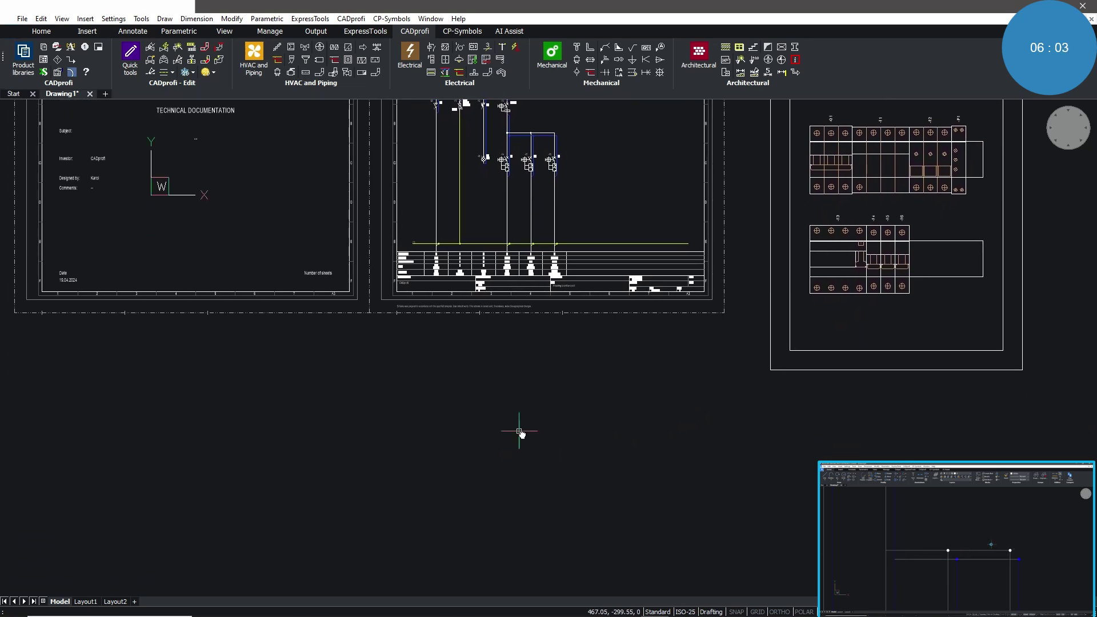
Step: Place an A3 - ISO frame from Frames and tables at the bottom-left, below the title page
click(98, 48)
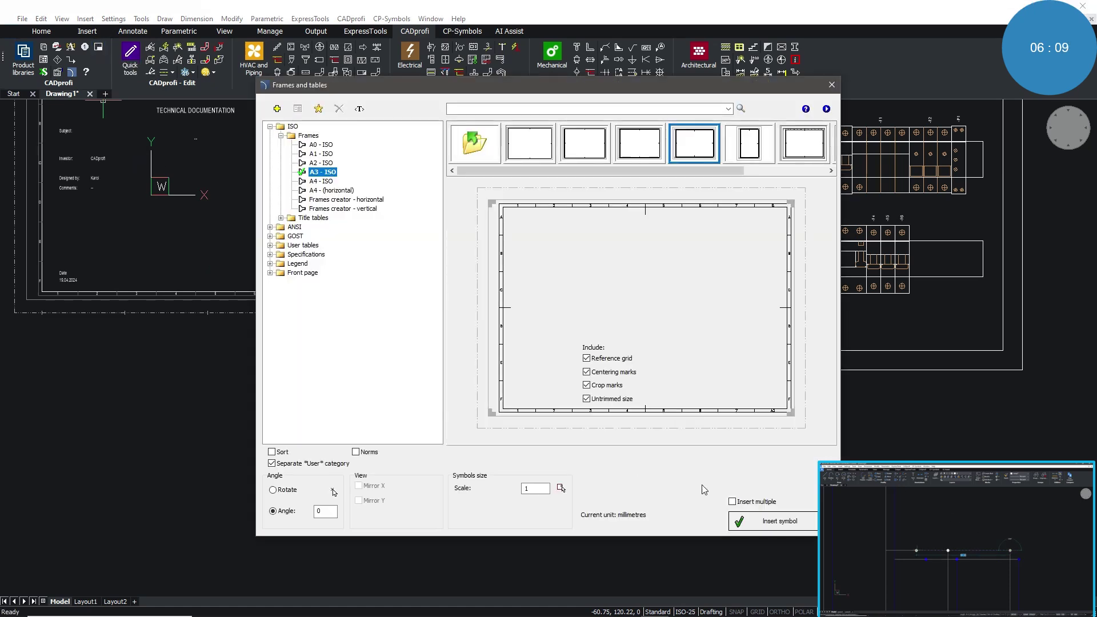
click(763, 522)
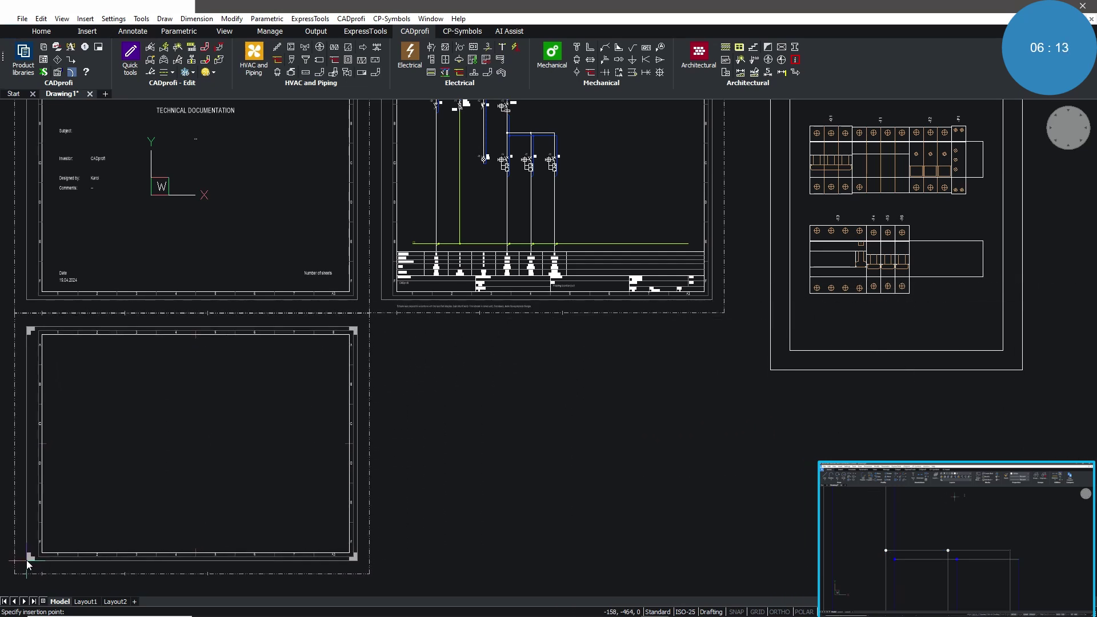
click(27, 563)
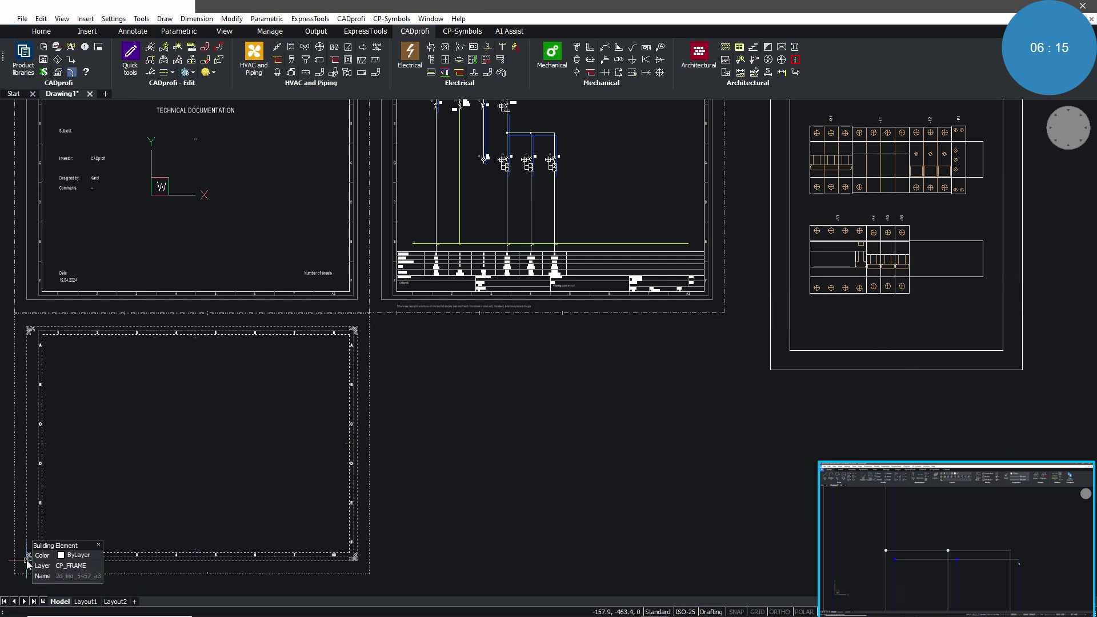
key(Escape)
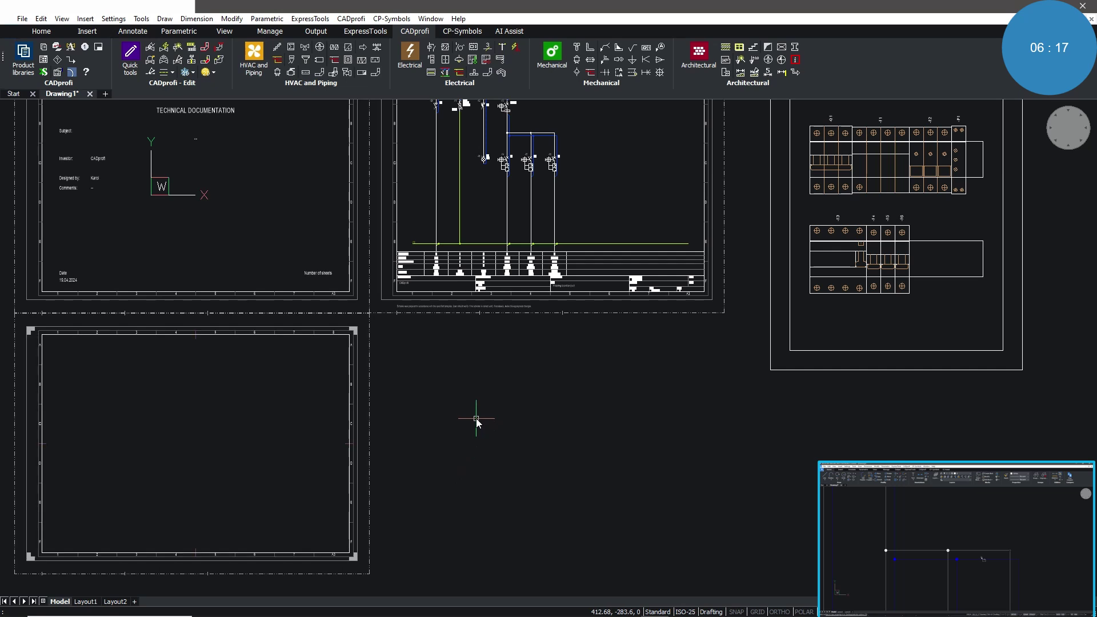
mouse_move(411, 360)
middle_down()
mouse_move(436, 380)
mouse_move(434, 396)
middle_up()
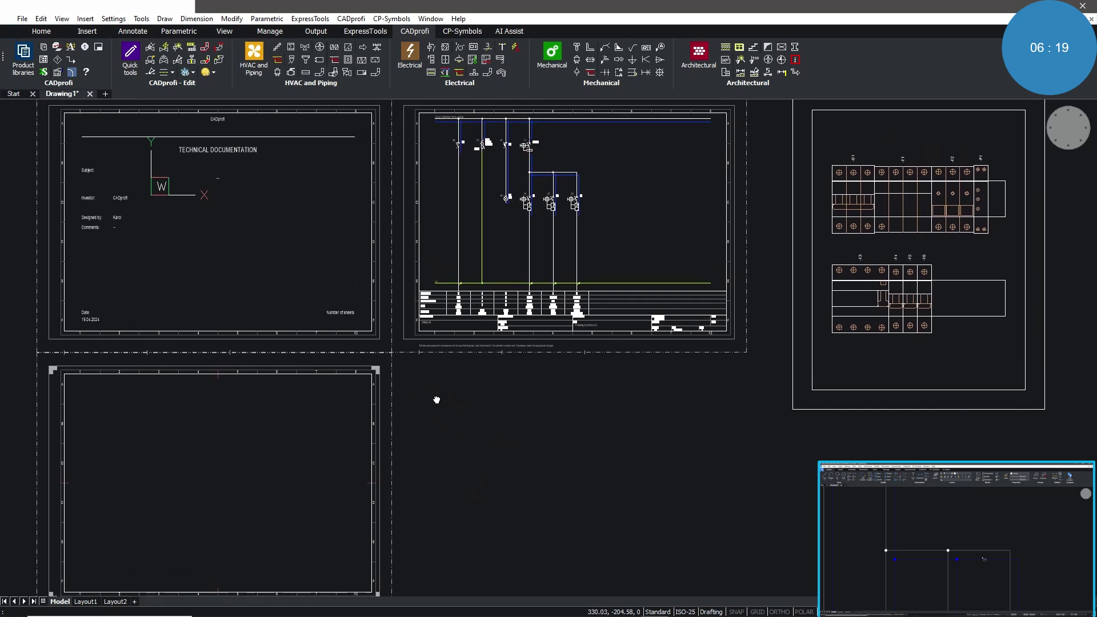
Step: Collect the schematic's components into an Electrical - symbols and cable trays legend report
click(43, 73)
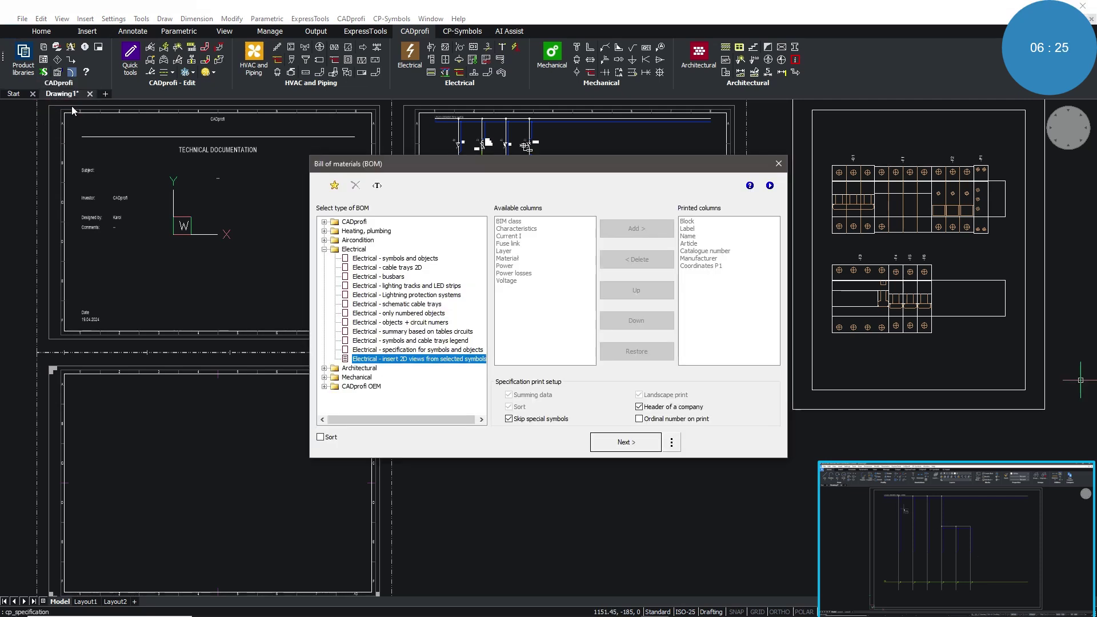
click(387, 342)
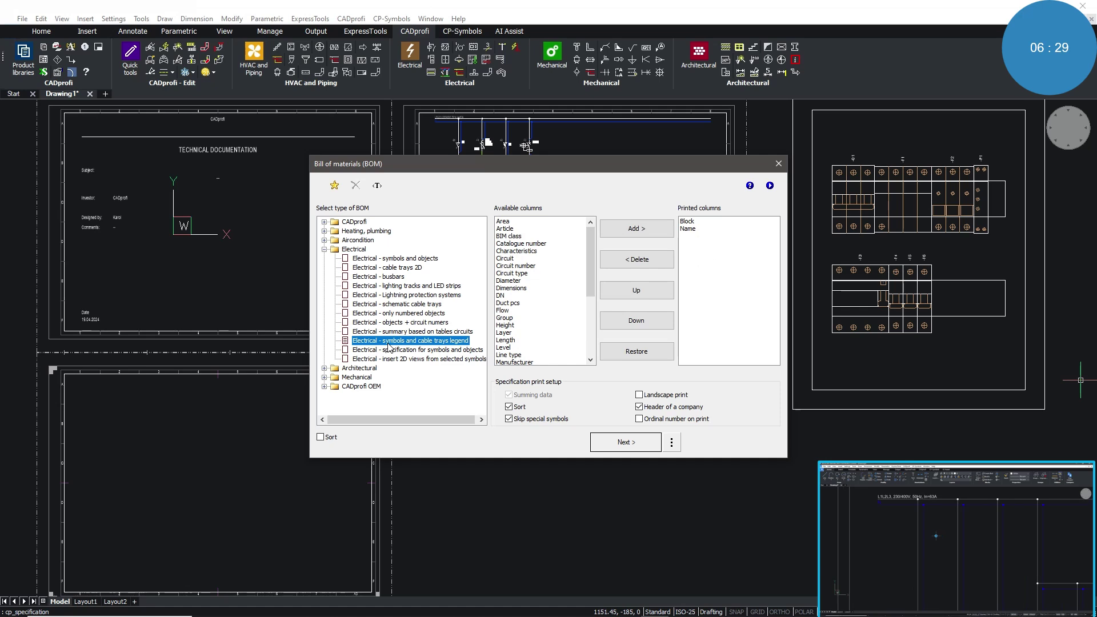
click(622, 444)
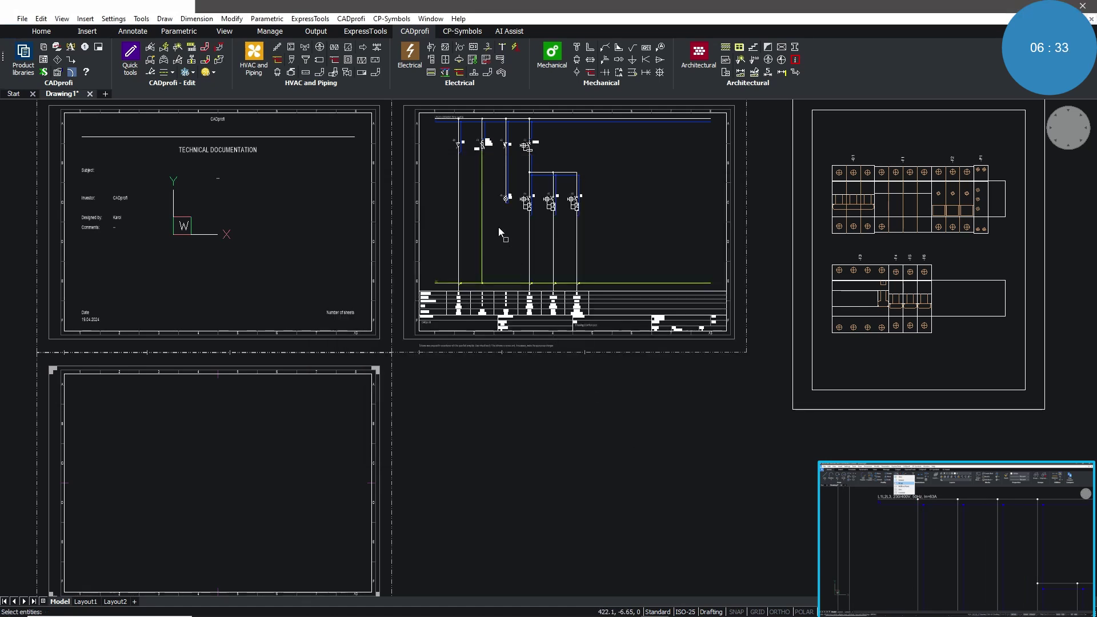
click(436, 134)
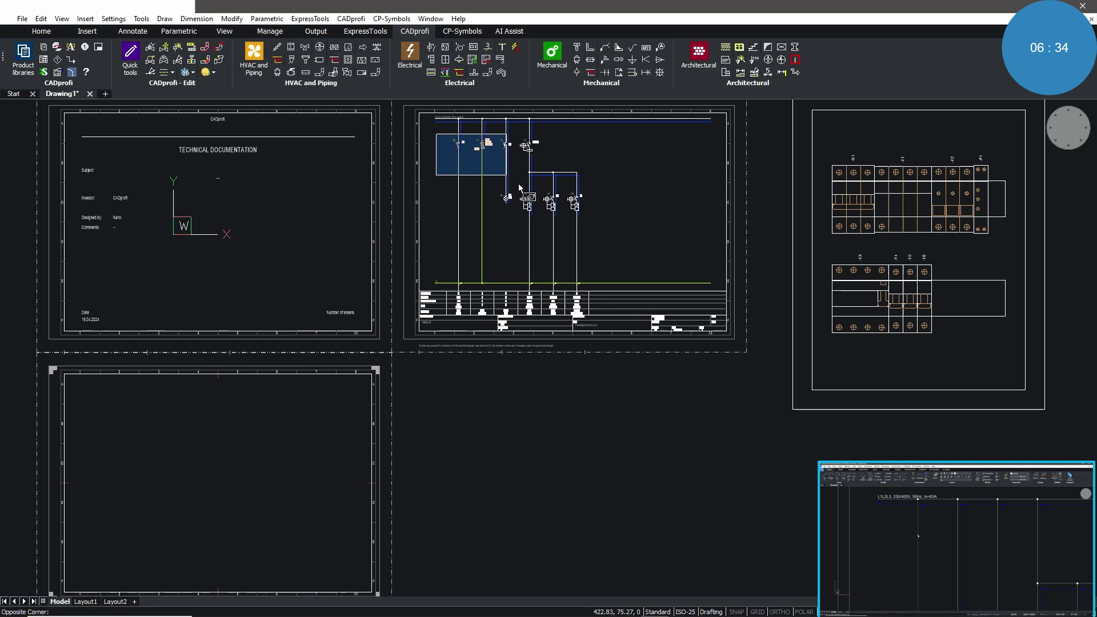
click(599, 227)
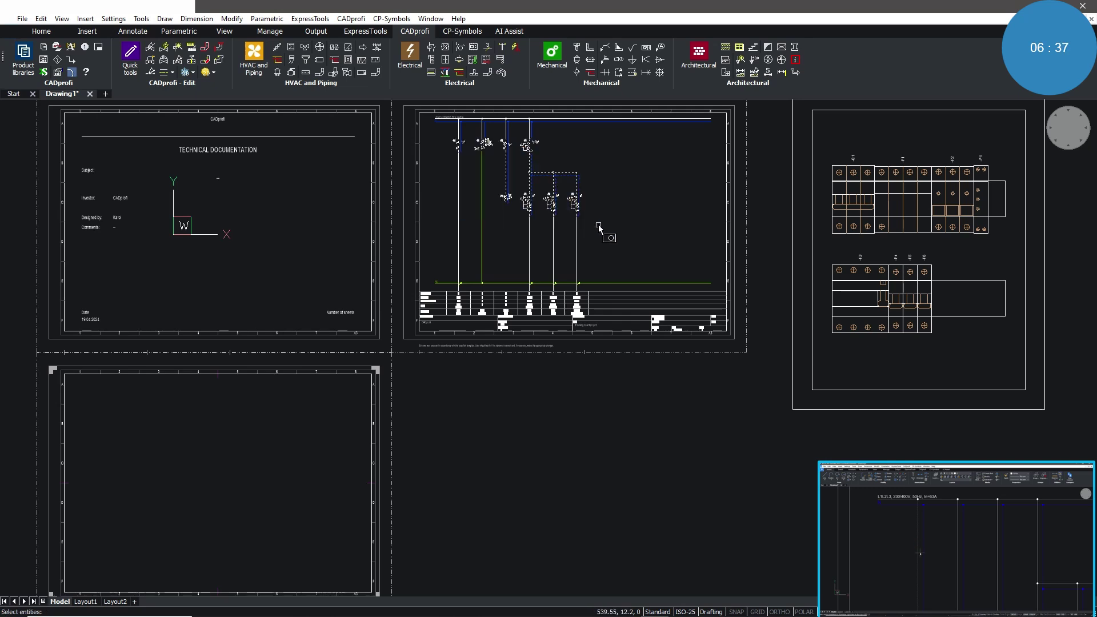
key(Return)
Step: Remove the Line - L and Line - N rows and accept the legend drawing settings
click(521, 233)
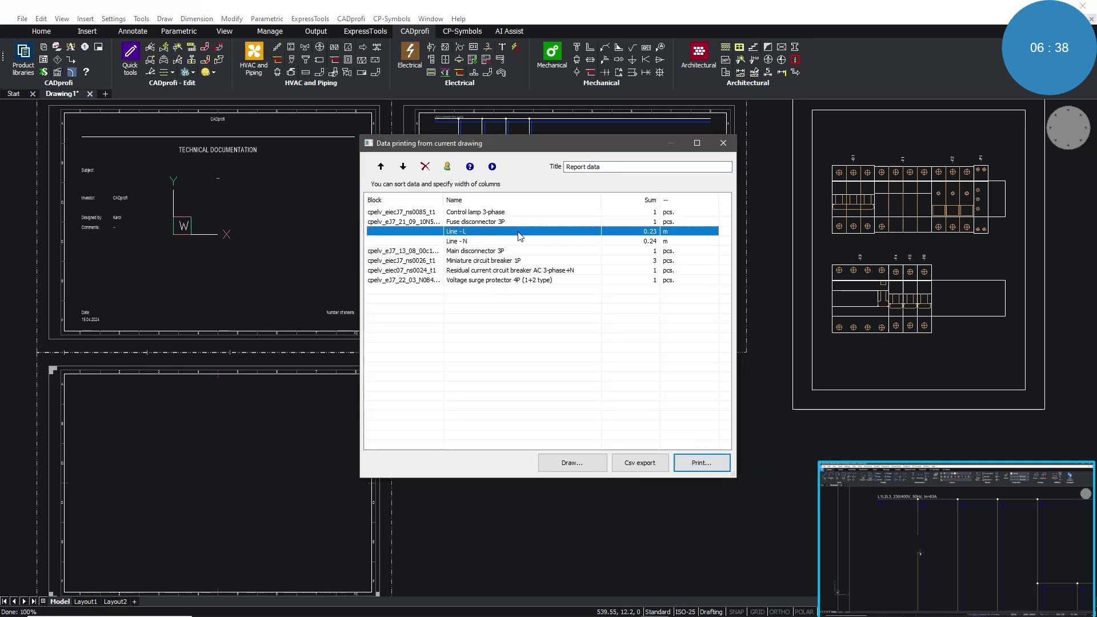
click(425, 166)
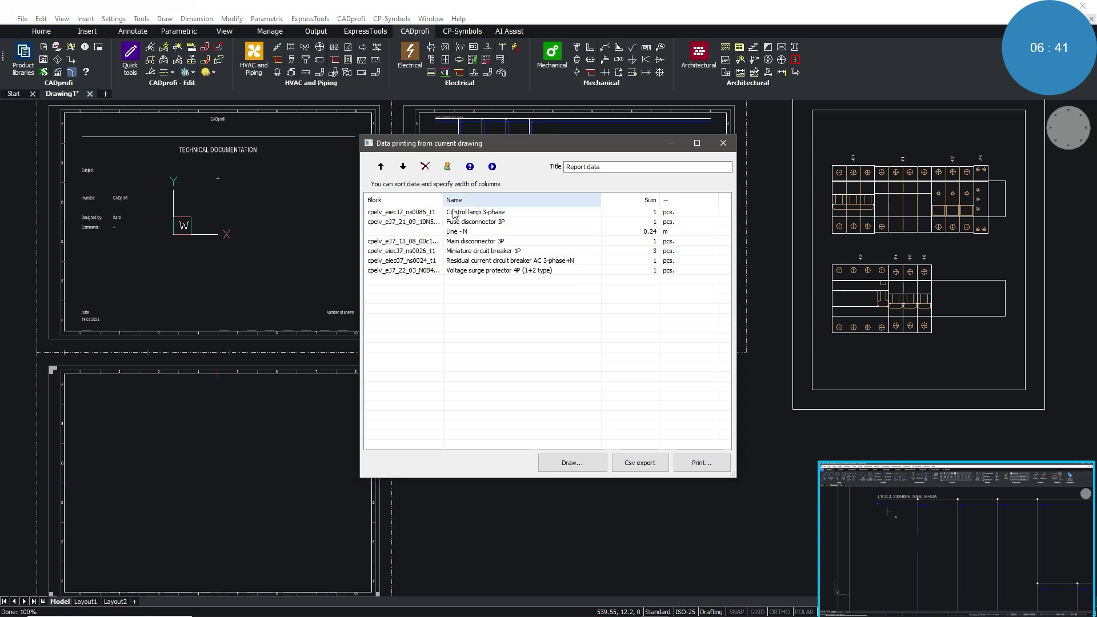
click(463, 232)
click(425, 167)
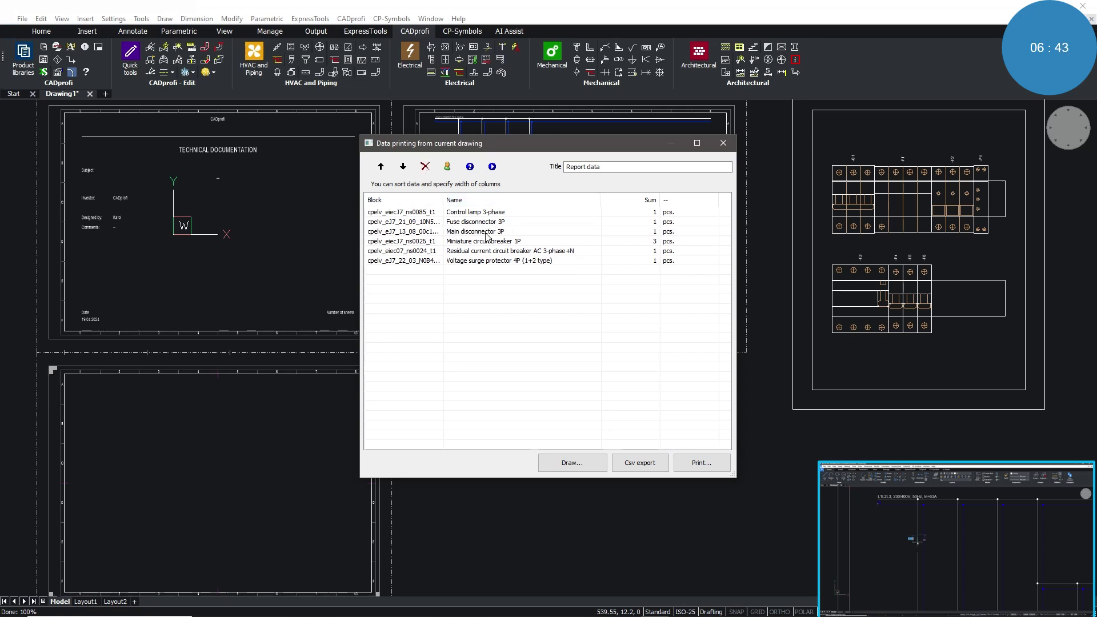
click(572, 463)
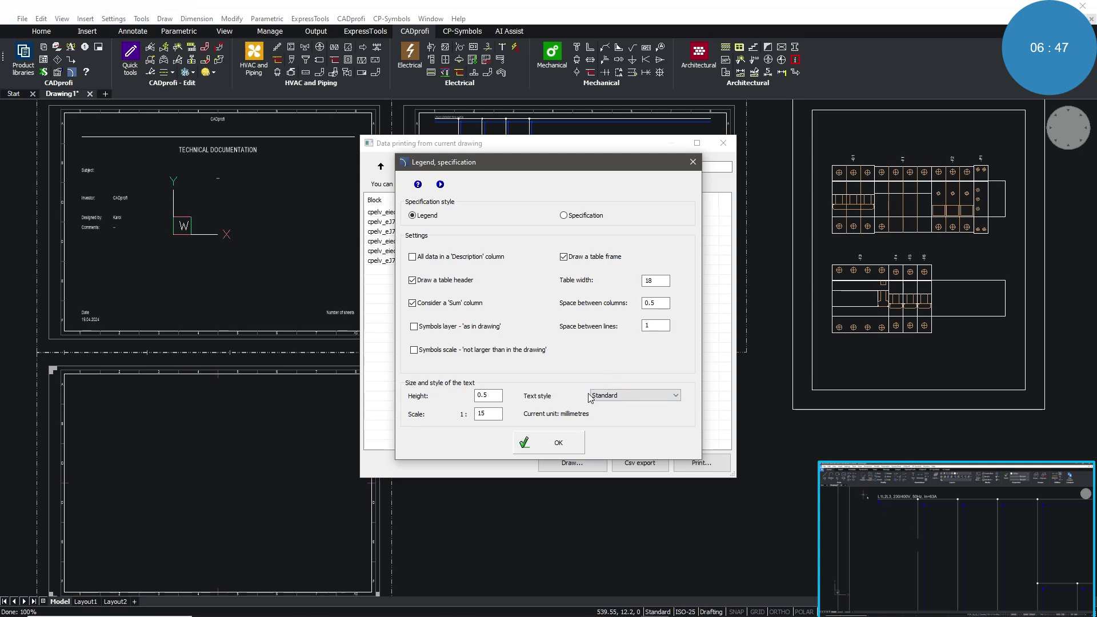
click(550, 447)
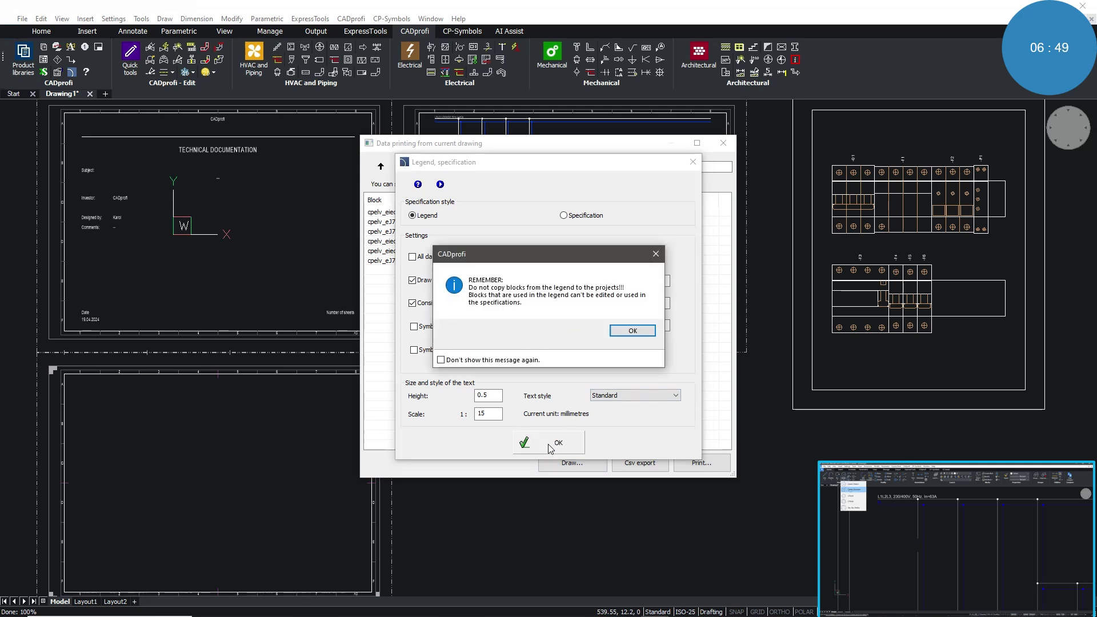
click(623, 331)
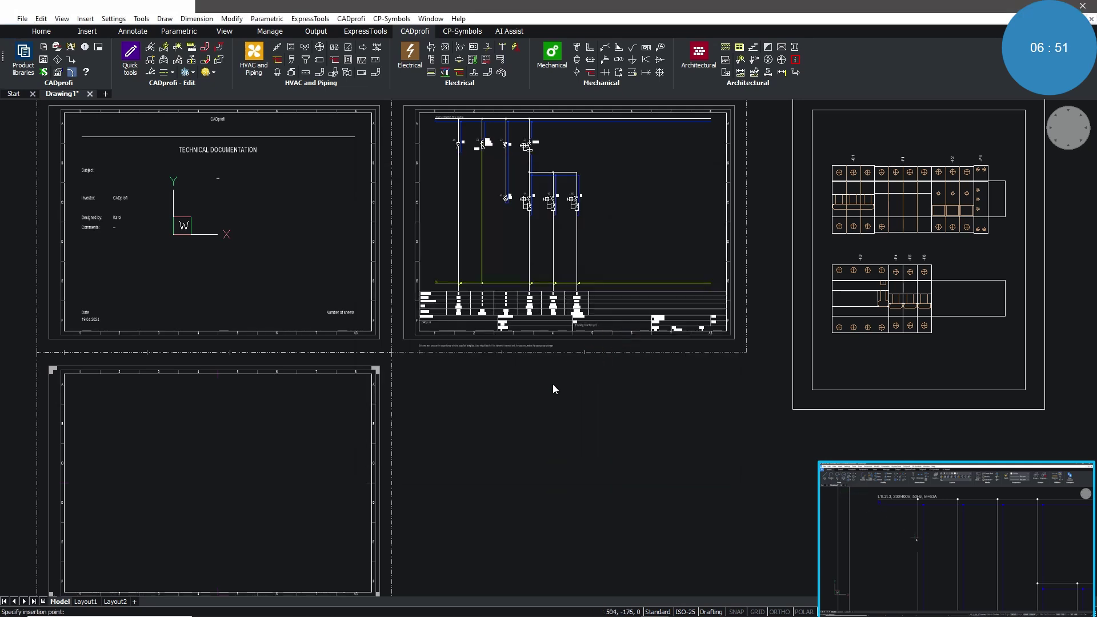
Step: Insert the six-item Report data table and move it by its top-right corner into the A3 frame
click(440, 379)
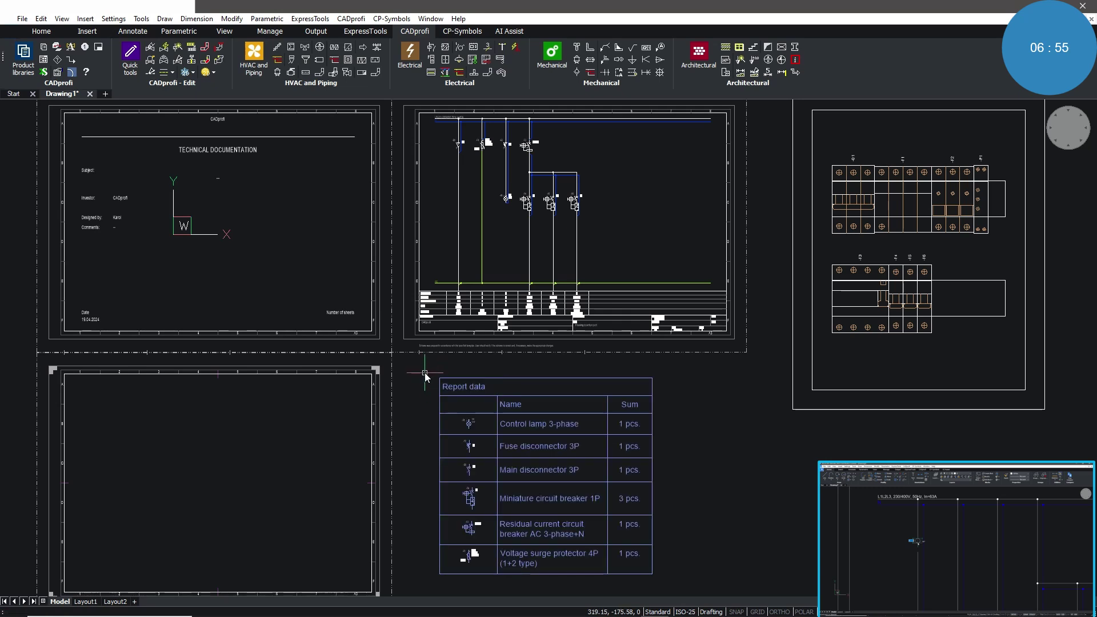
text(move)
key(Return)
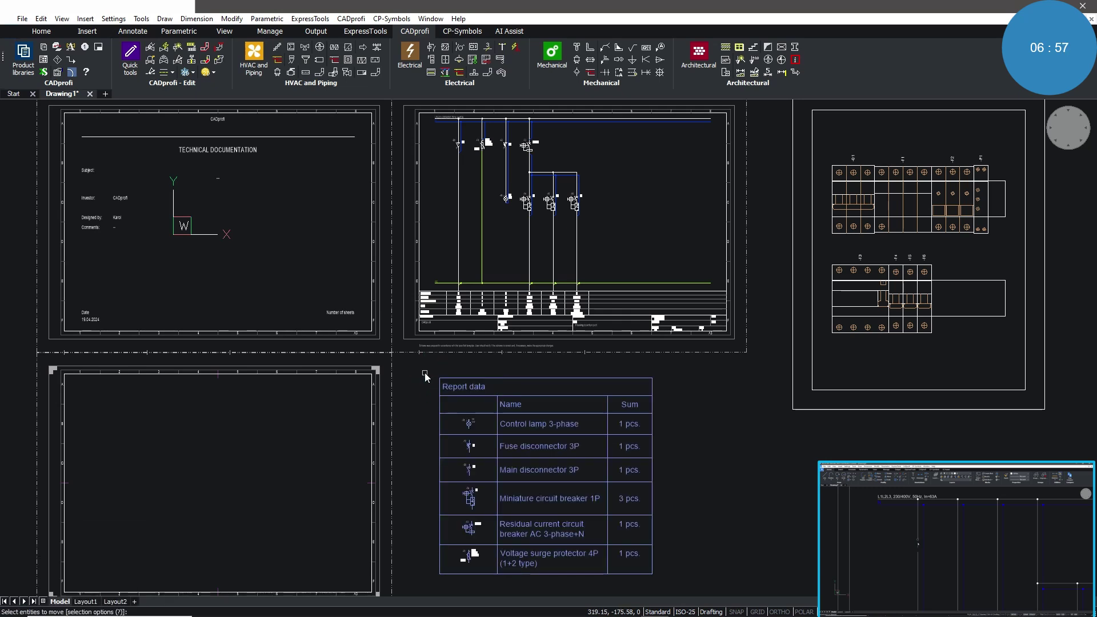
drag(424, 373, 692, 600)
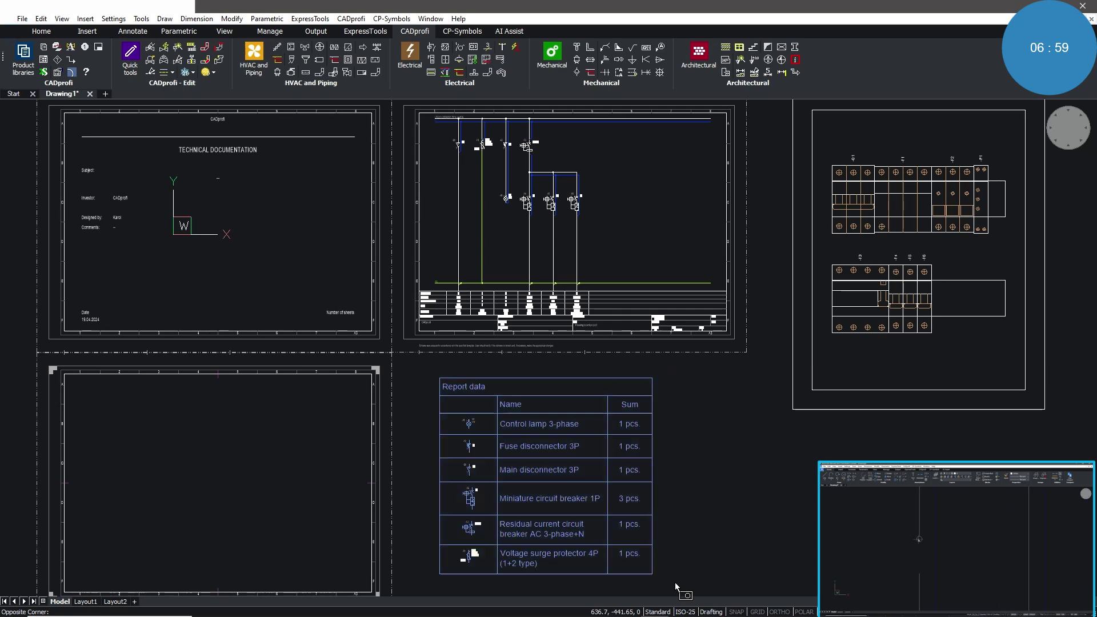
key(Return)
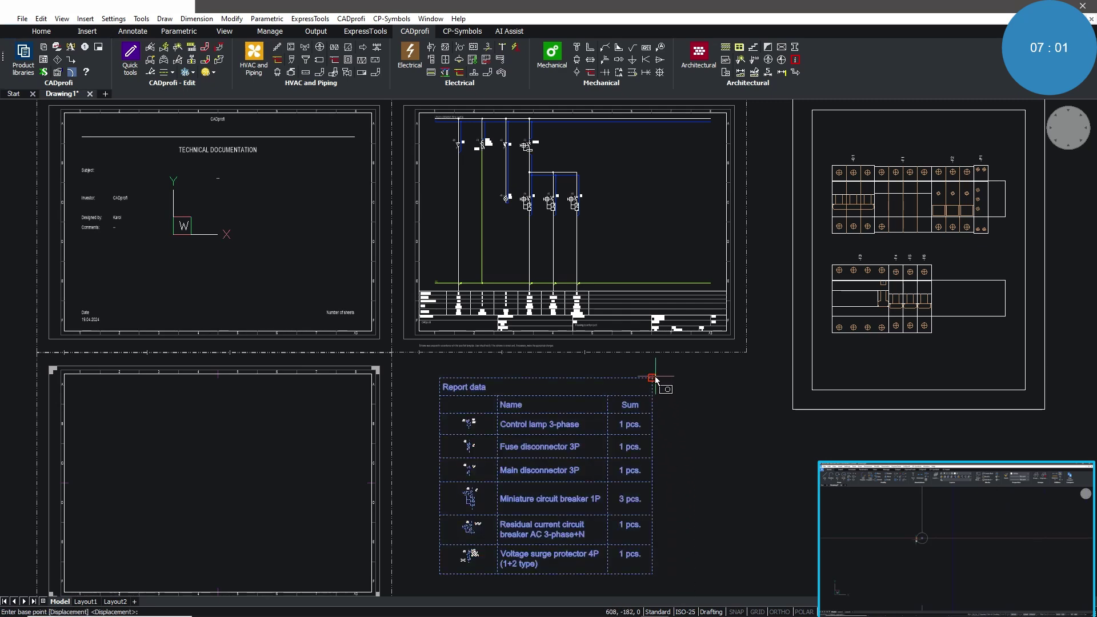
click(652, 377)
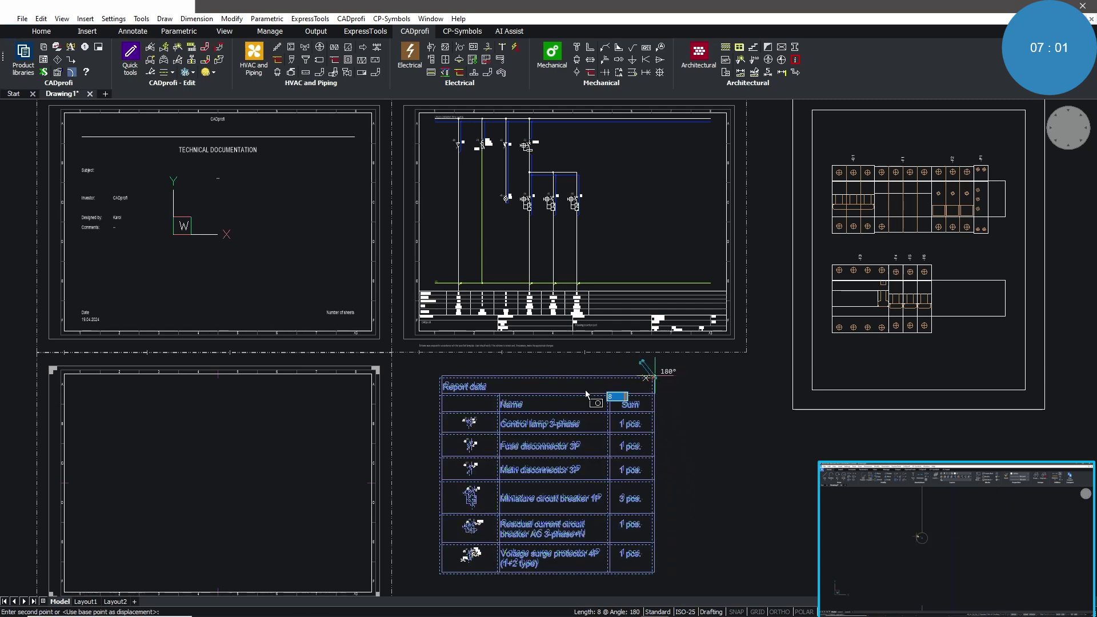
click(372, 376)
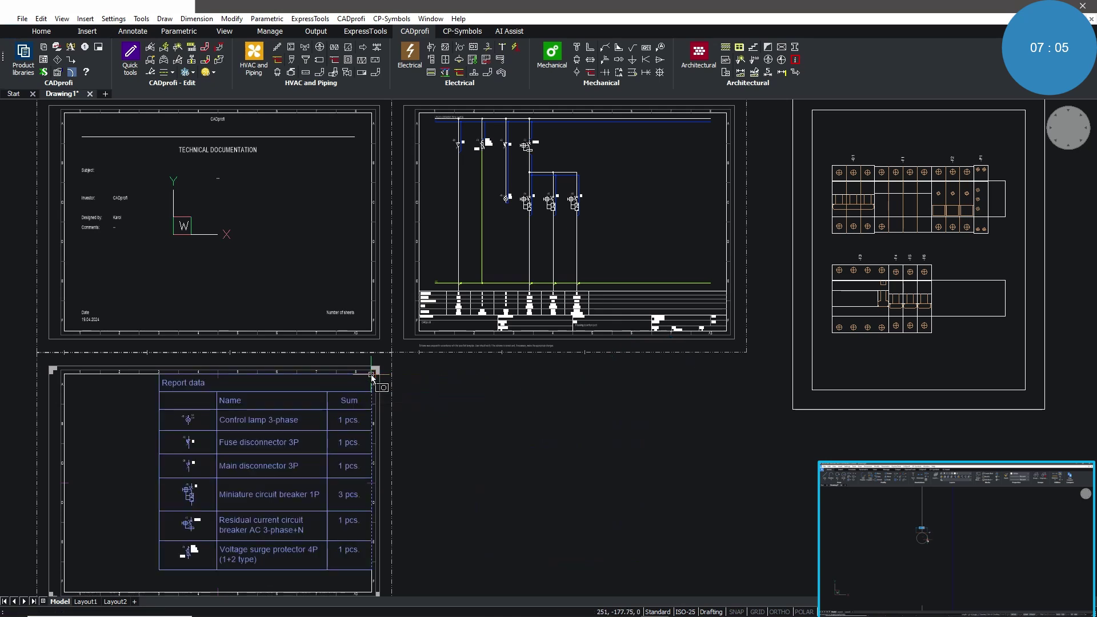